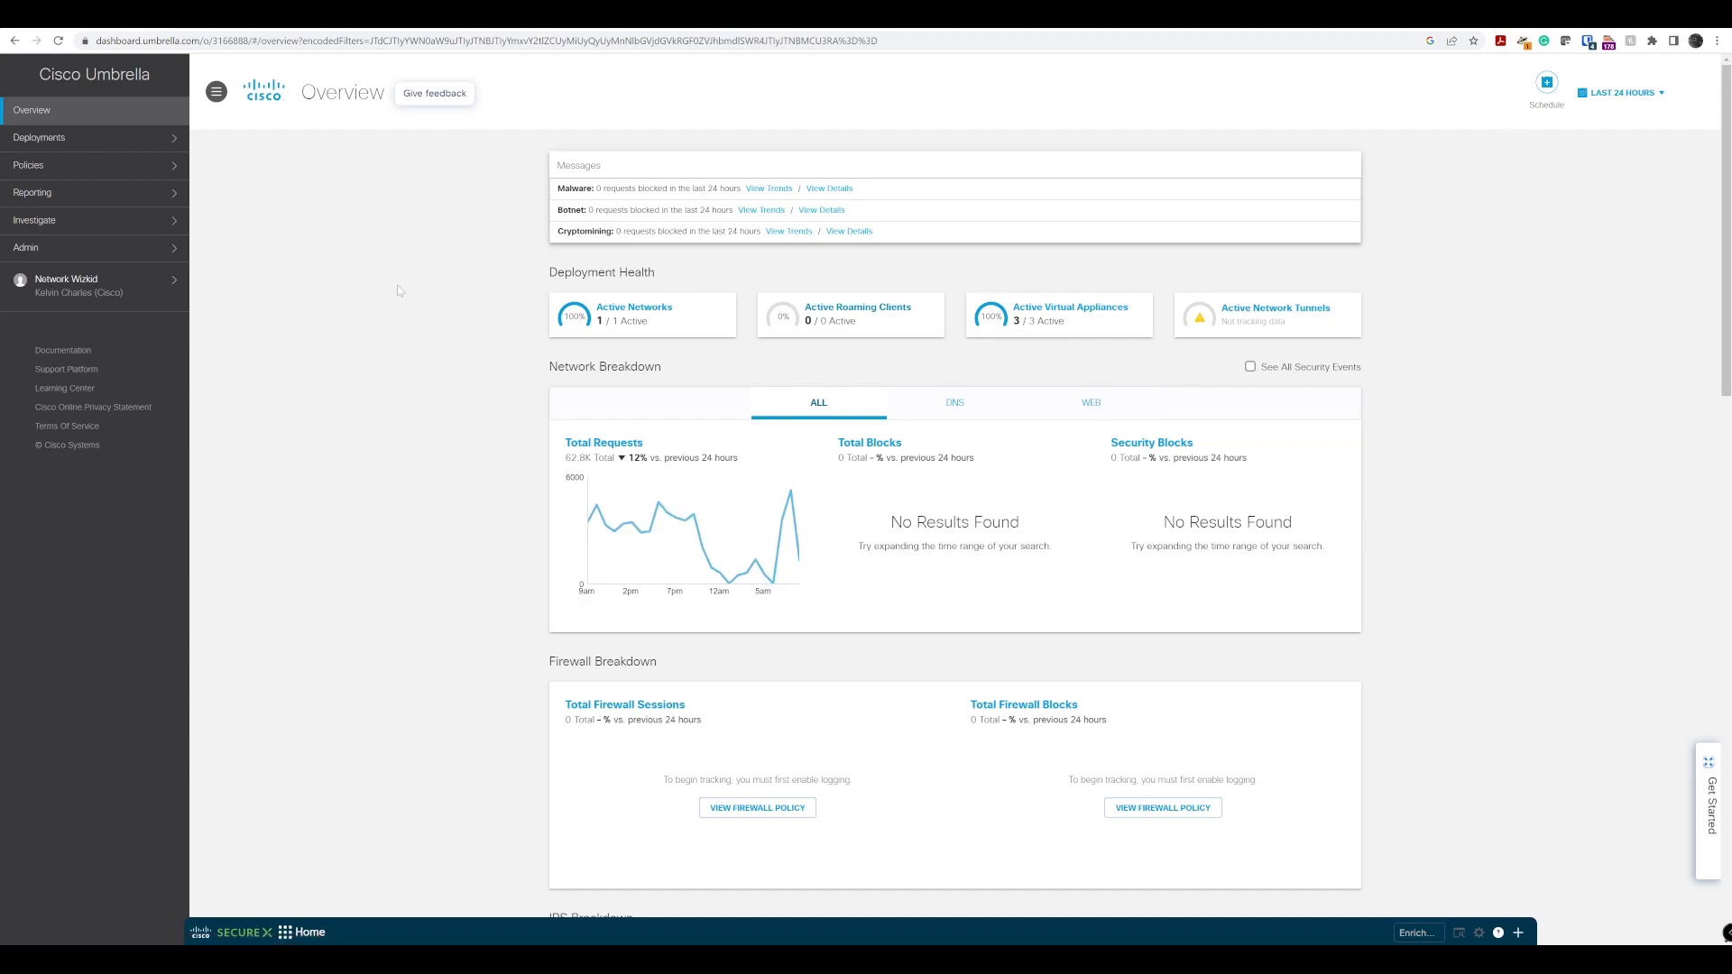
- Go to Deployments > Configuration > Sites and Active Directory in the Umbrella dashboard
{"action": "left_click", "coordinate": [154, 138]}
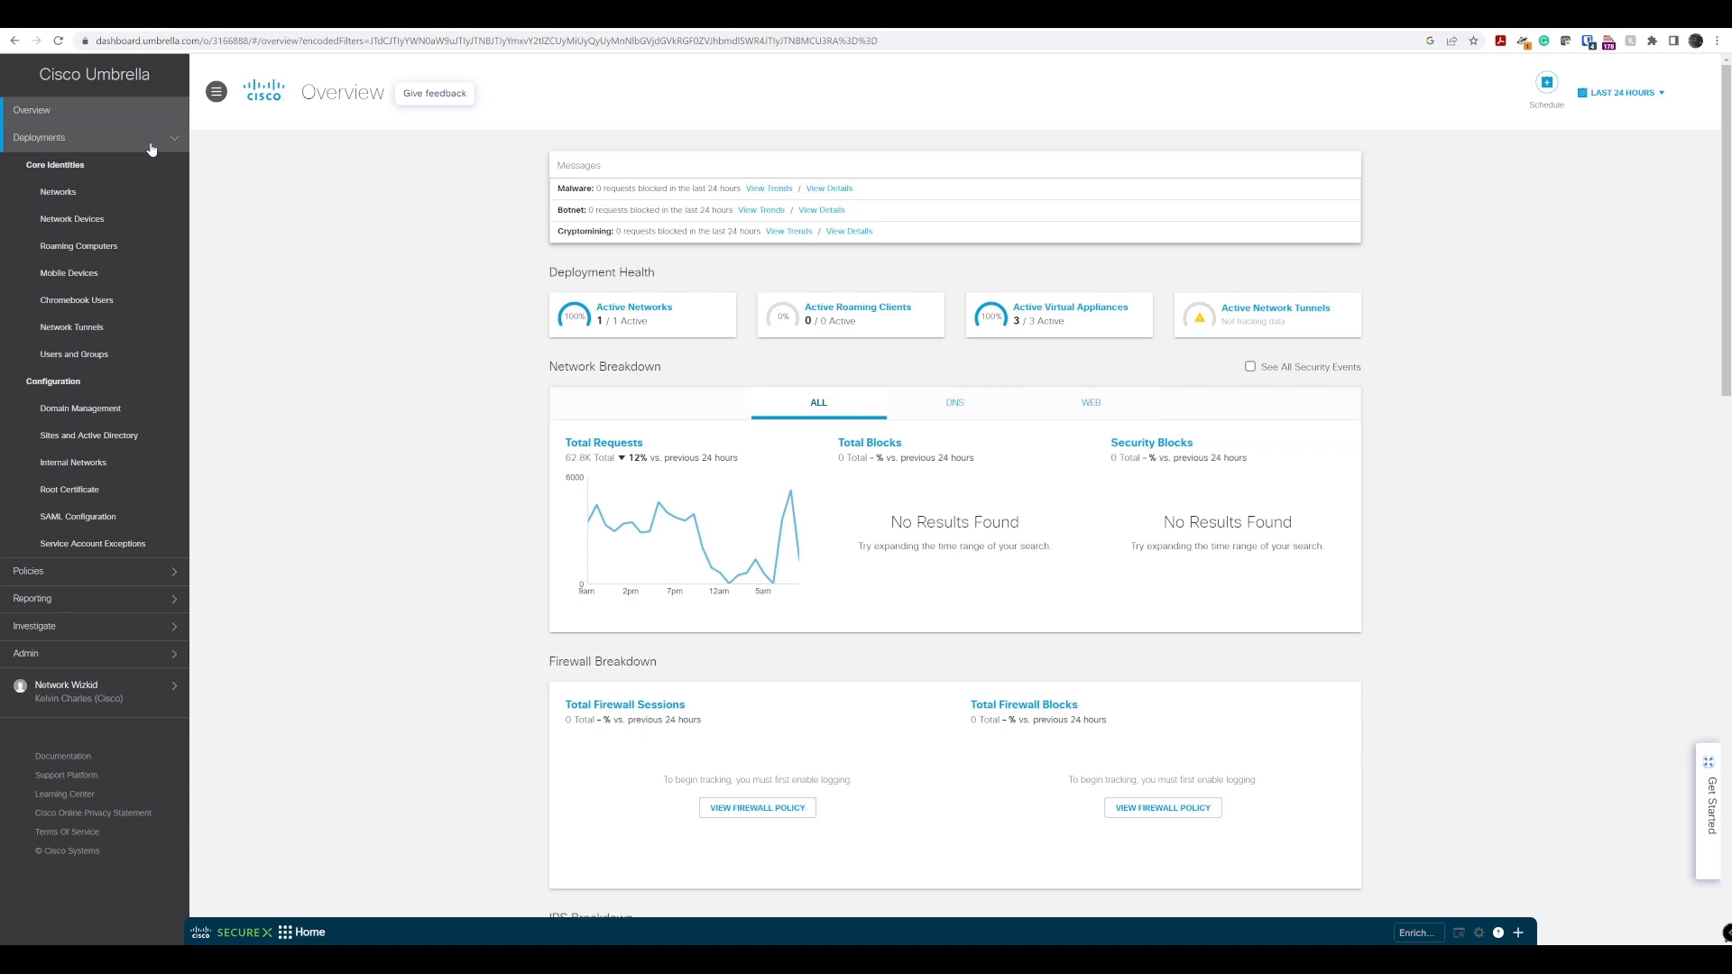
{"action": "left_click", "coordinate": [115, 437]}
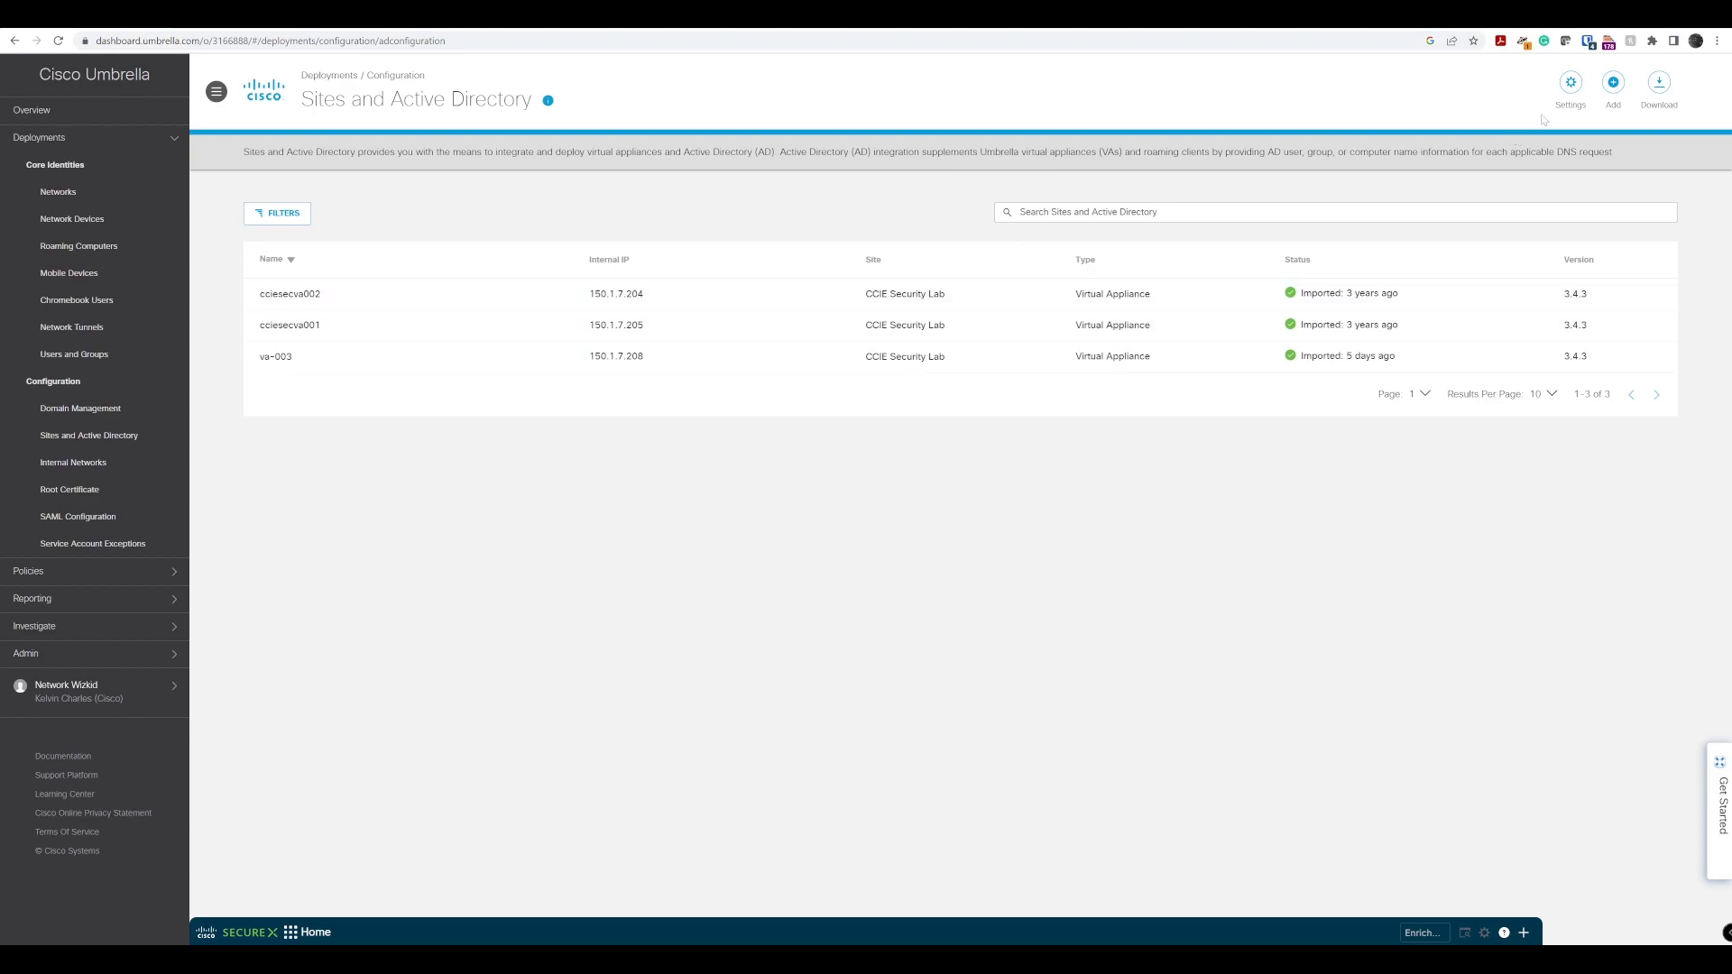
{"action": "left_click", "coordinate": [1656, 87]}
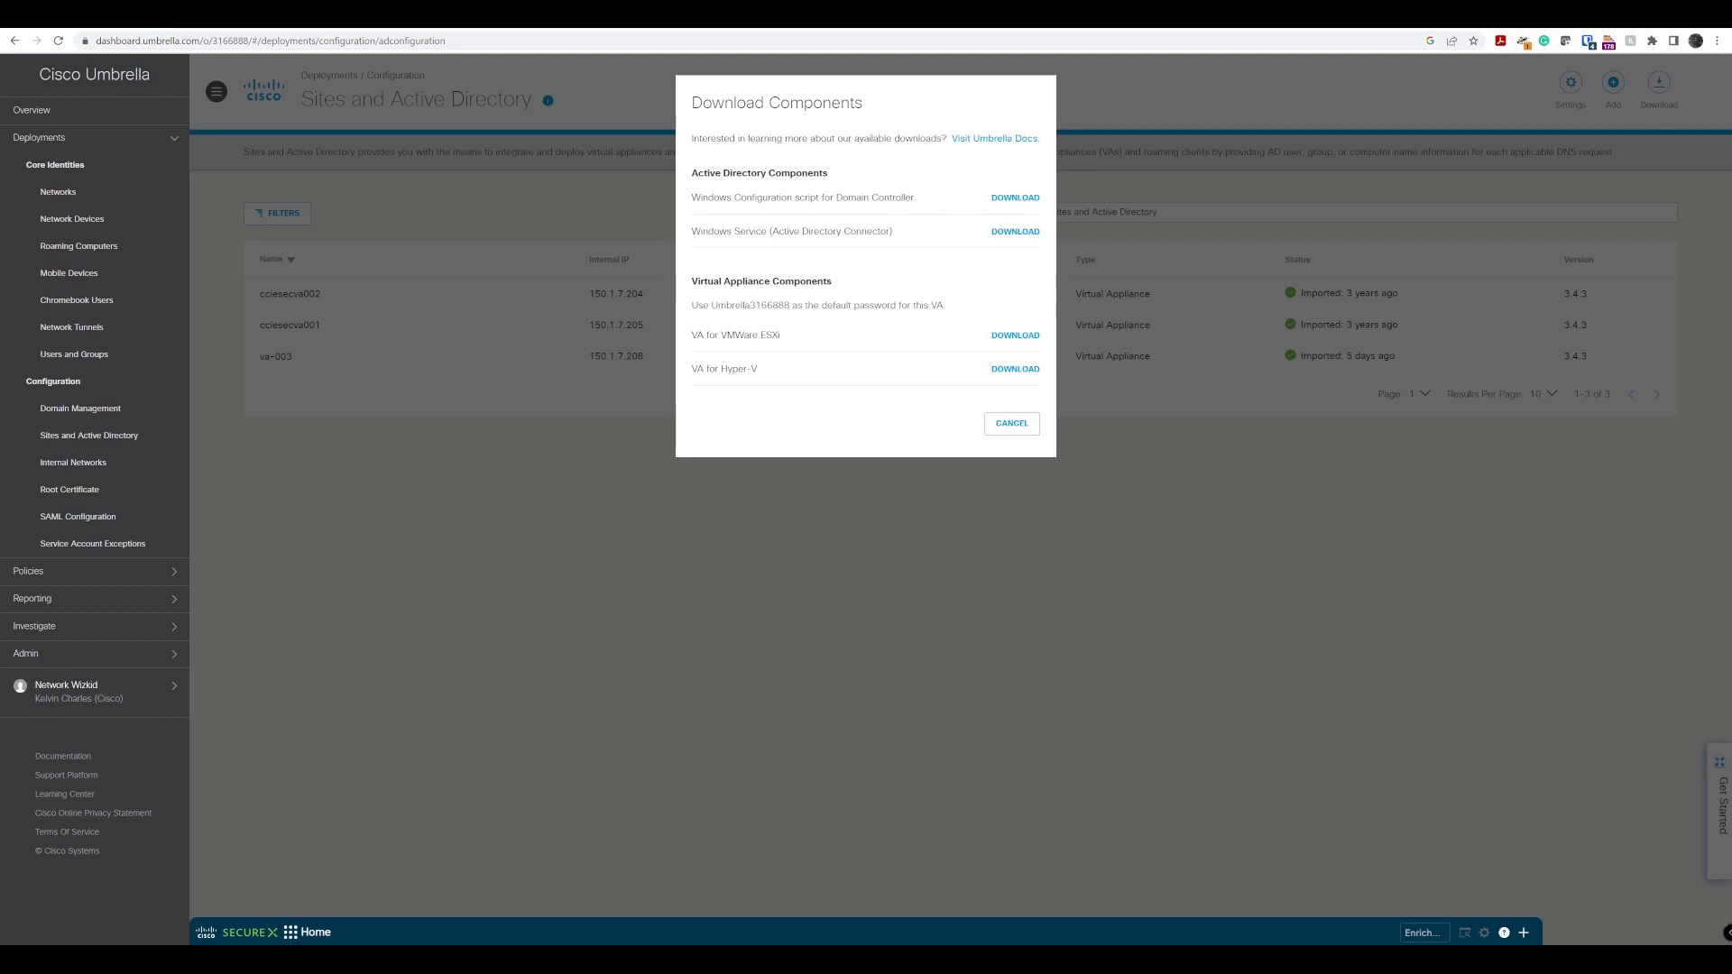
- Download the Windows configuration script for the Domain Controller and the Windows Service (Active Directory Connector) package
{"action": "left_click", "coordinate": [1007, 204]}
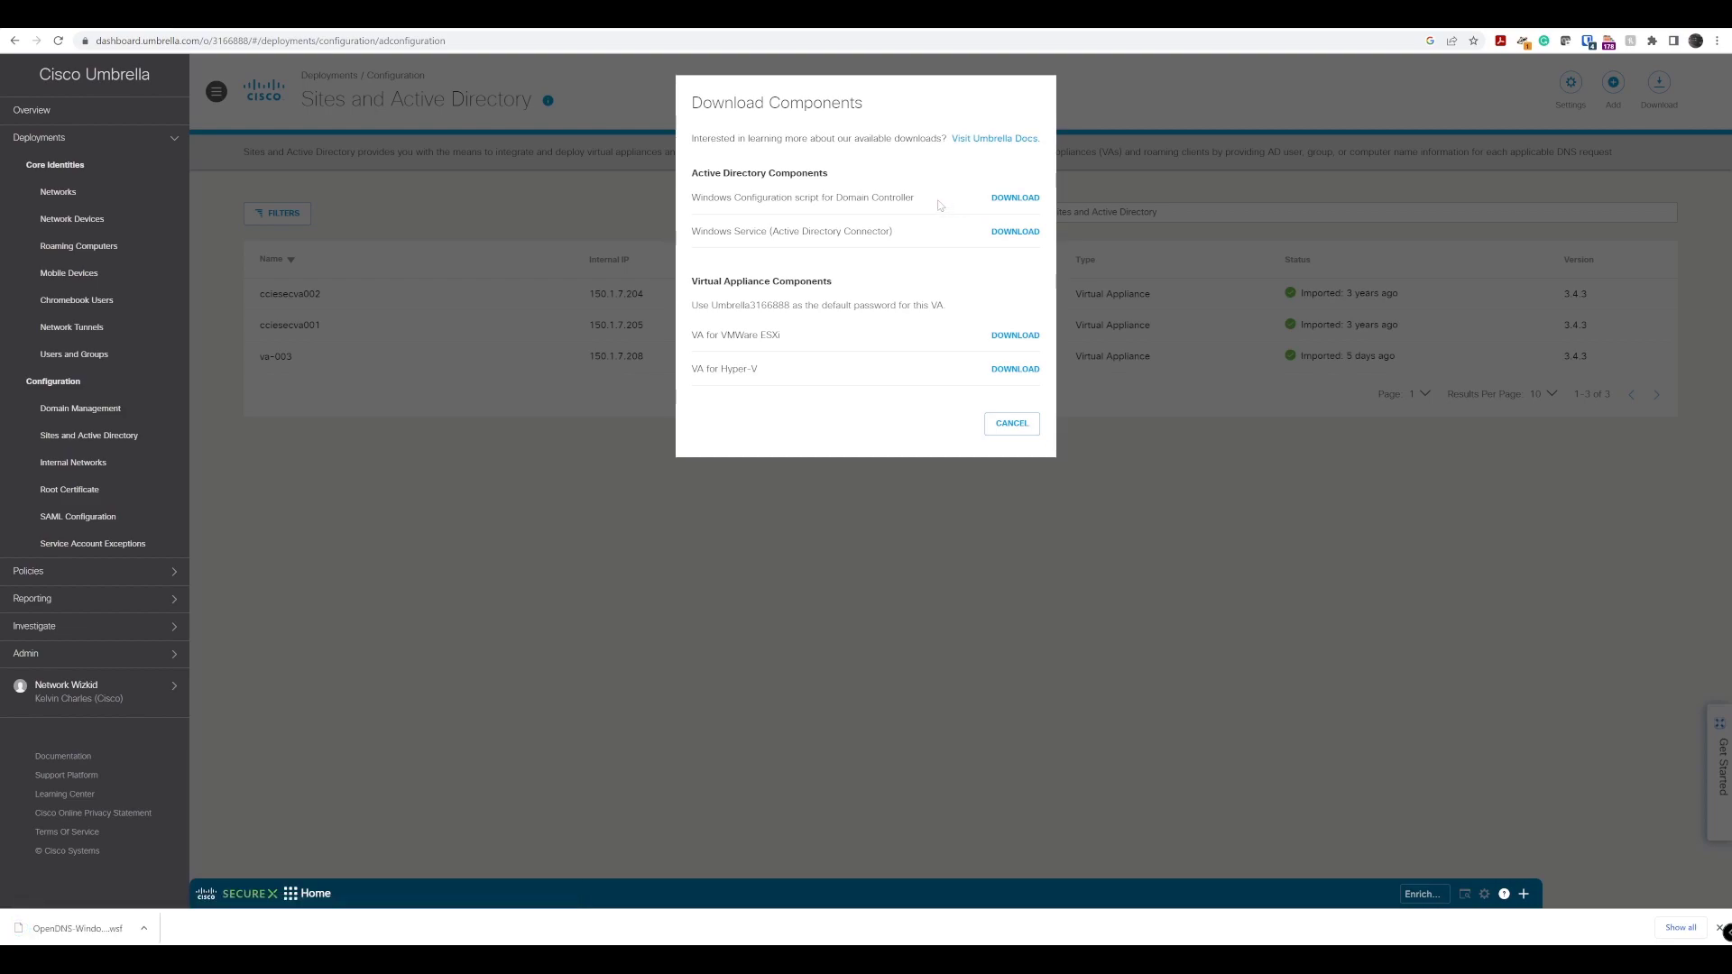
{"action": "left_click", "coordinate": [1009, 233]}
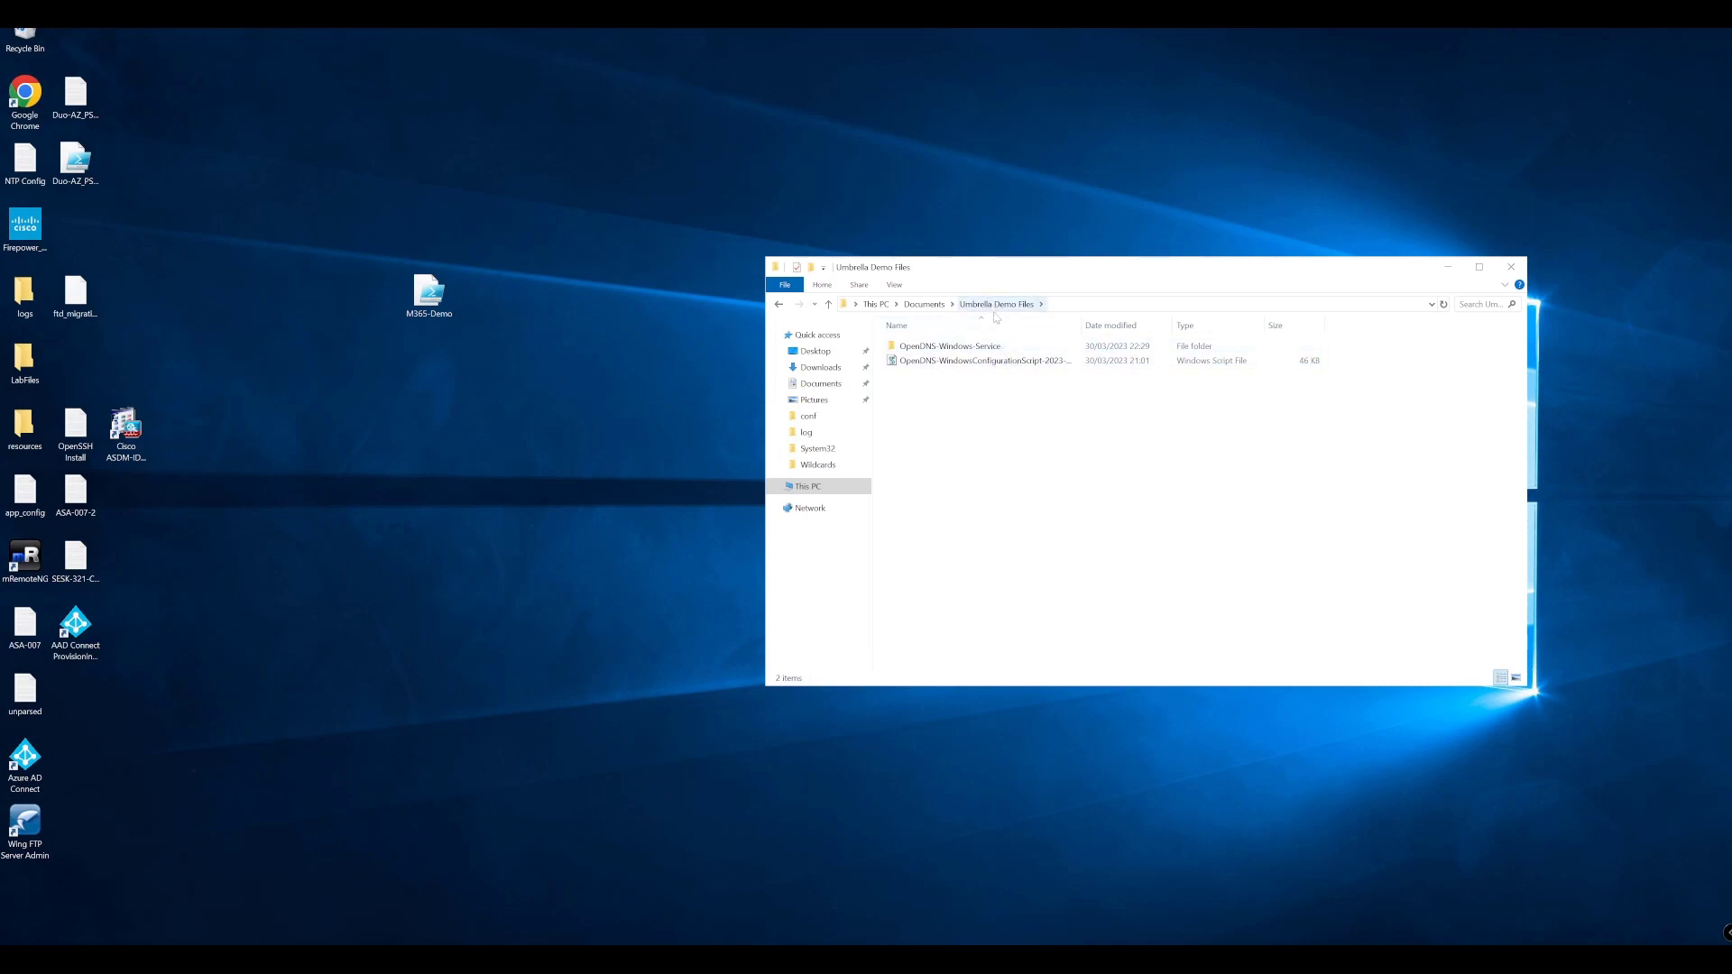
- Browse Umbrella Demo Files and enter the OpenDNS-Windows-Service folder holding Config.dat and Setup
{"action": "left_click", "coordinate": [918, 365]}
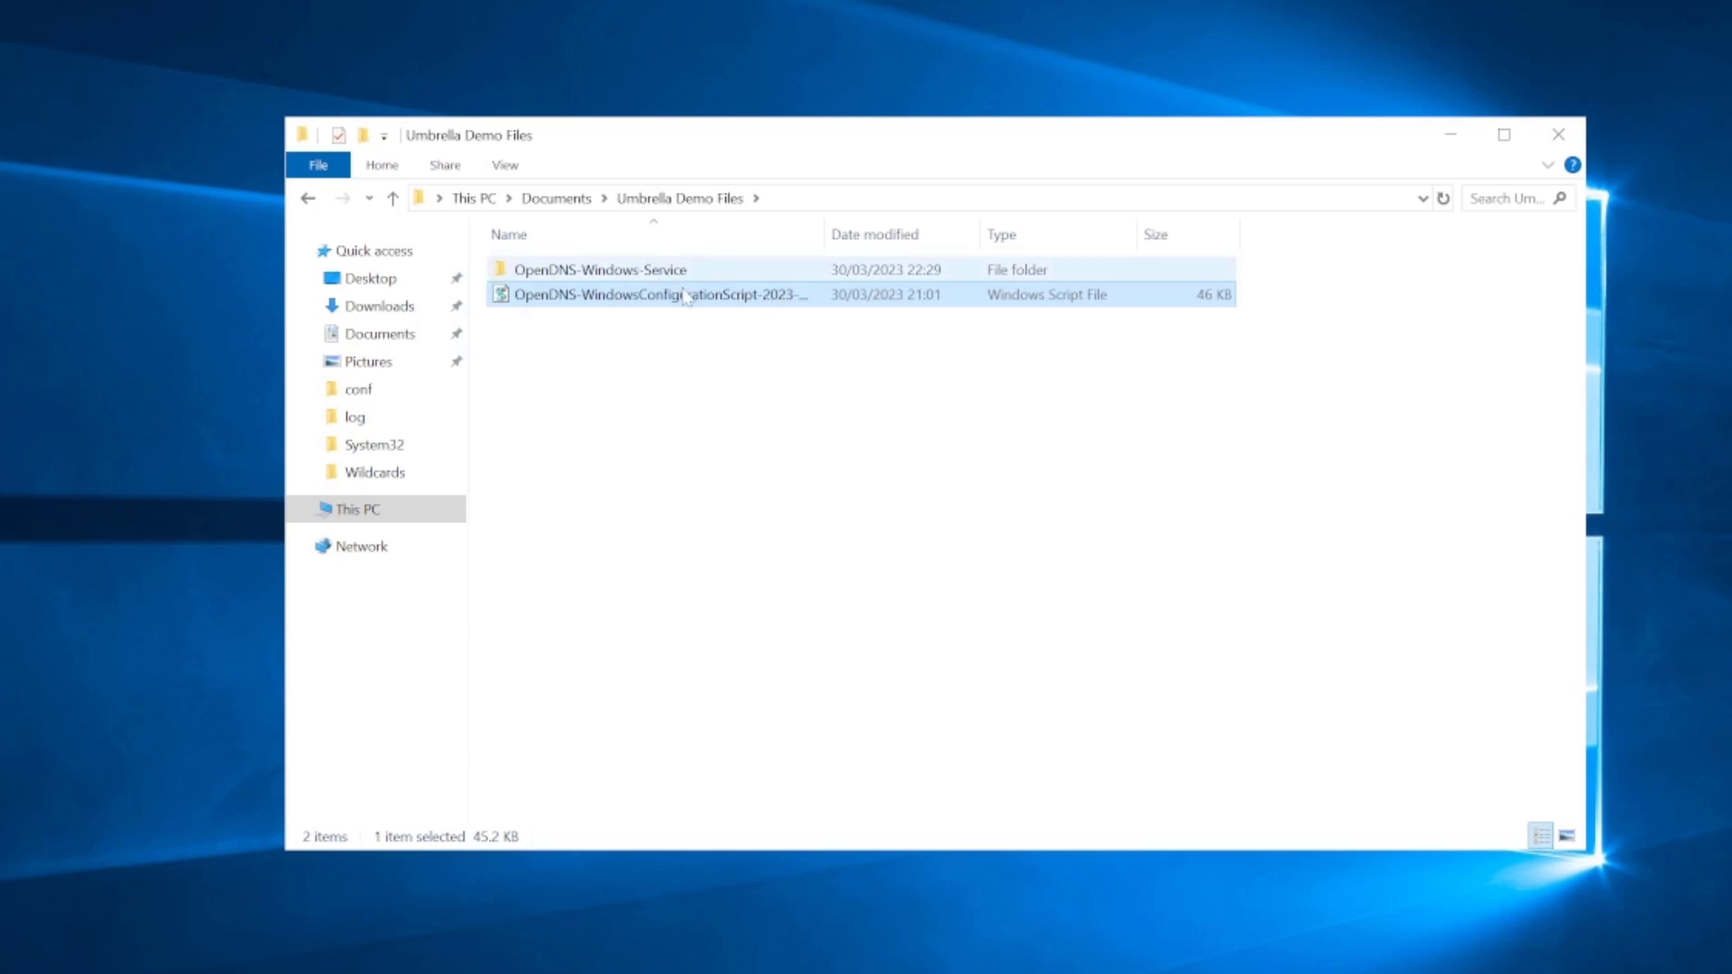
{"action": "double_click", "coordinate": [623, 275]}
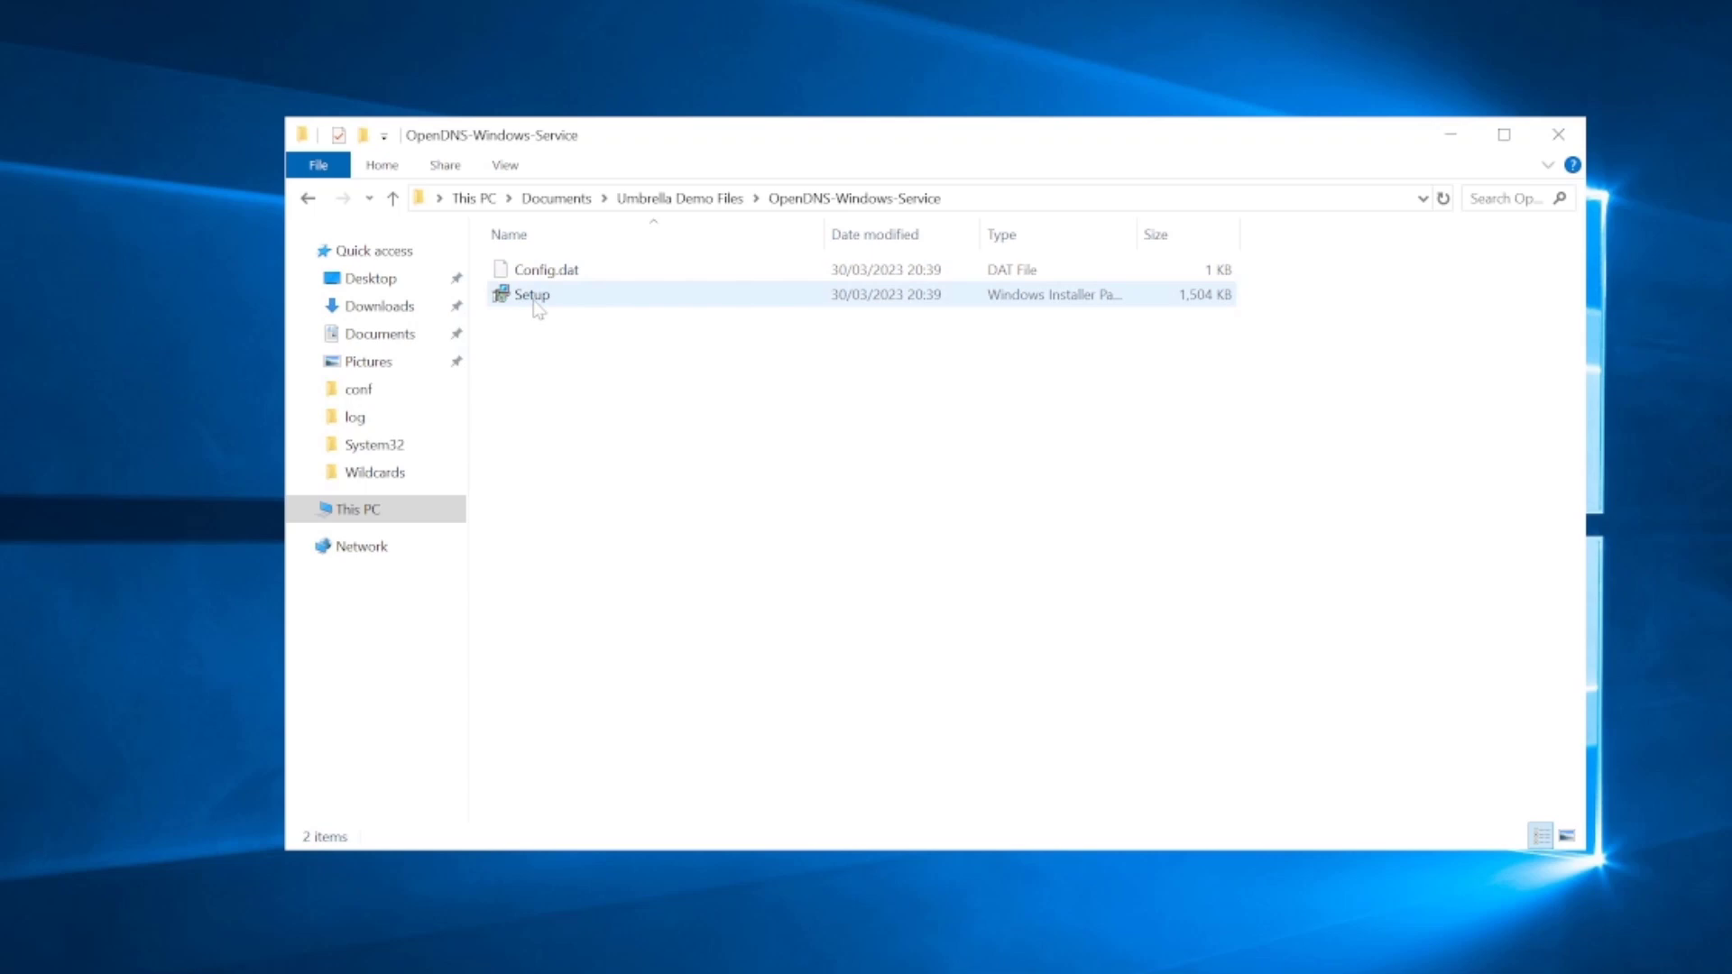
{"action": "left_click", "coordinate": [308, 199]}
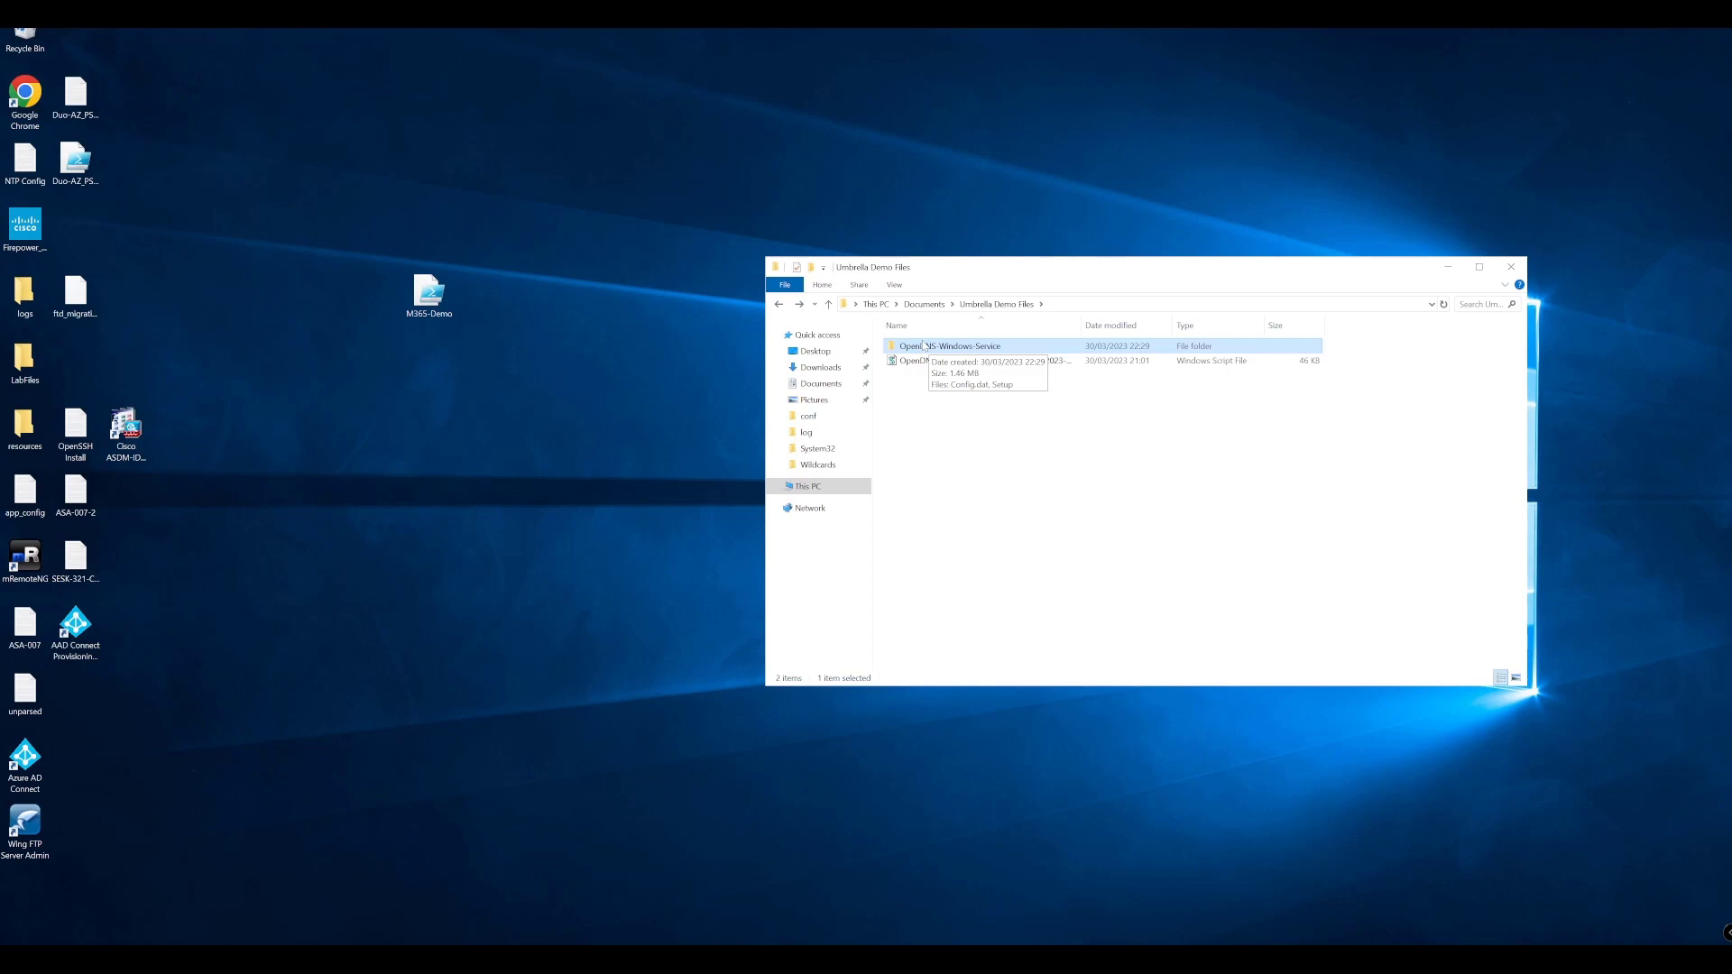
{"action": "left_click", "coordinate": [929, 360]}
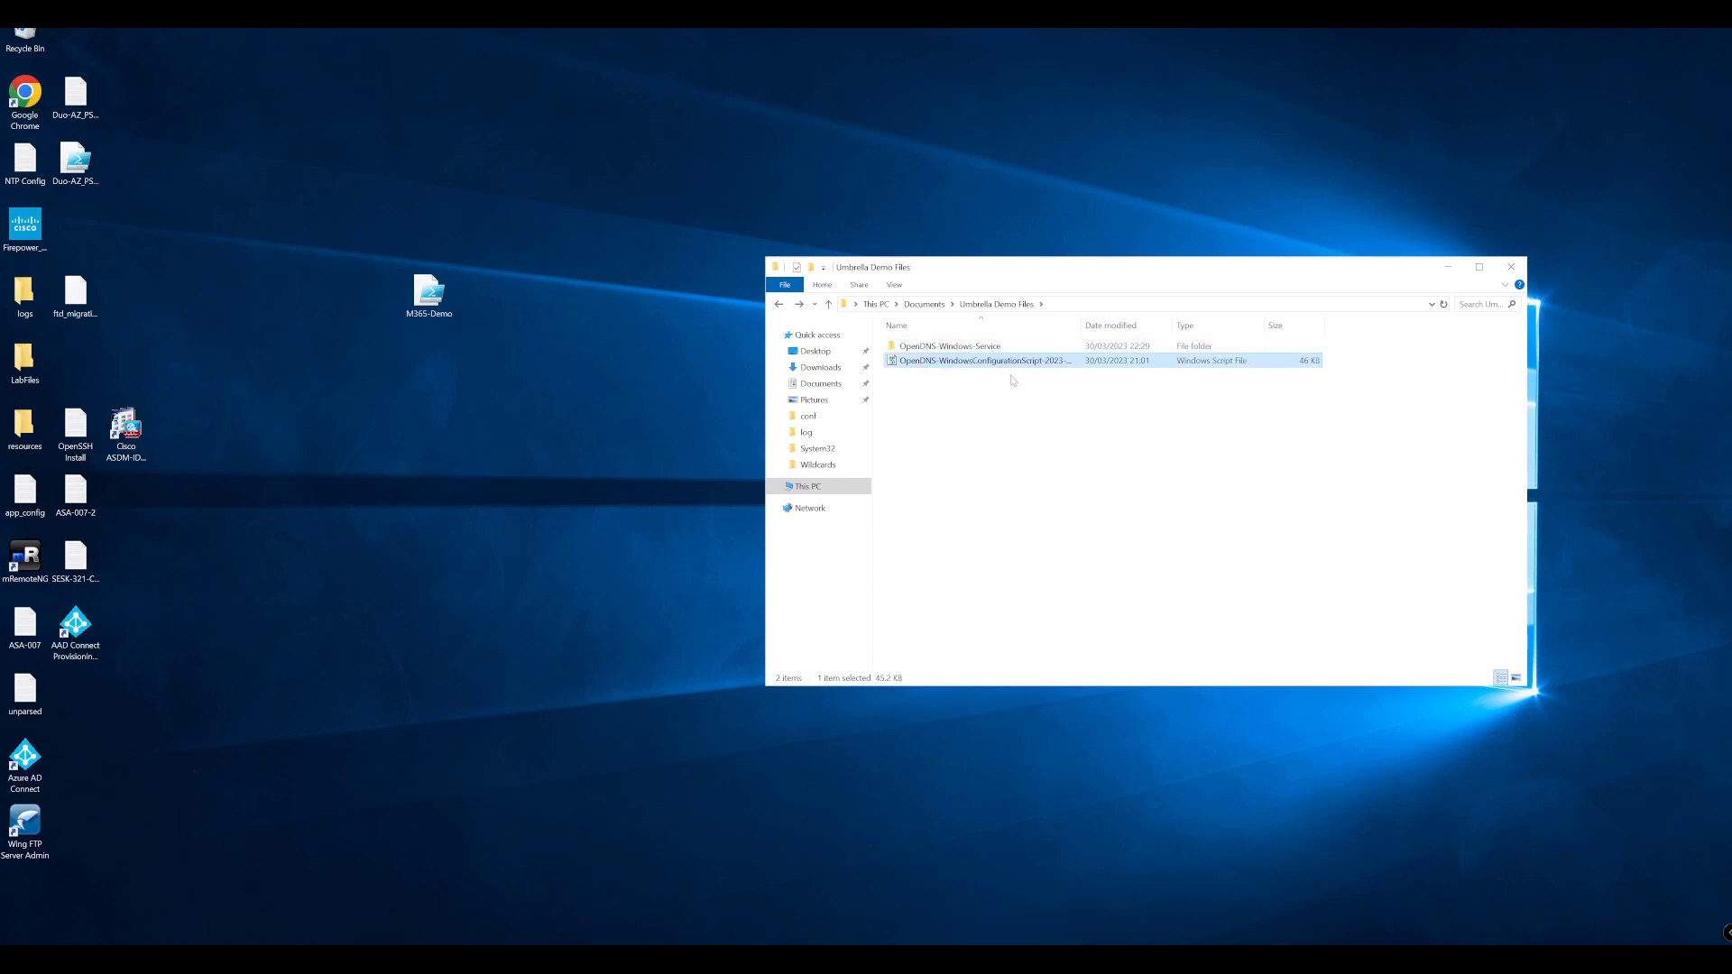
{"action": "double_click", "coordinate": [963, 346]}
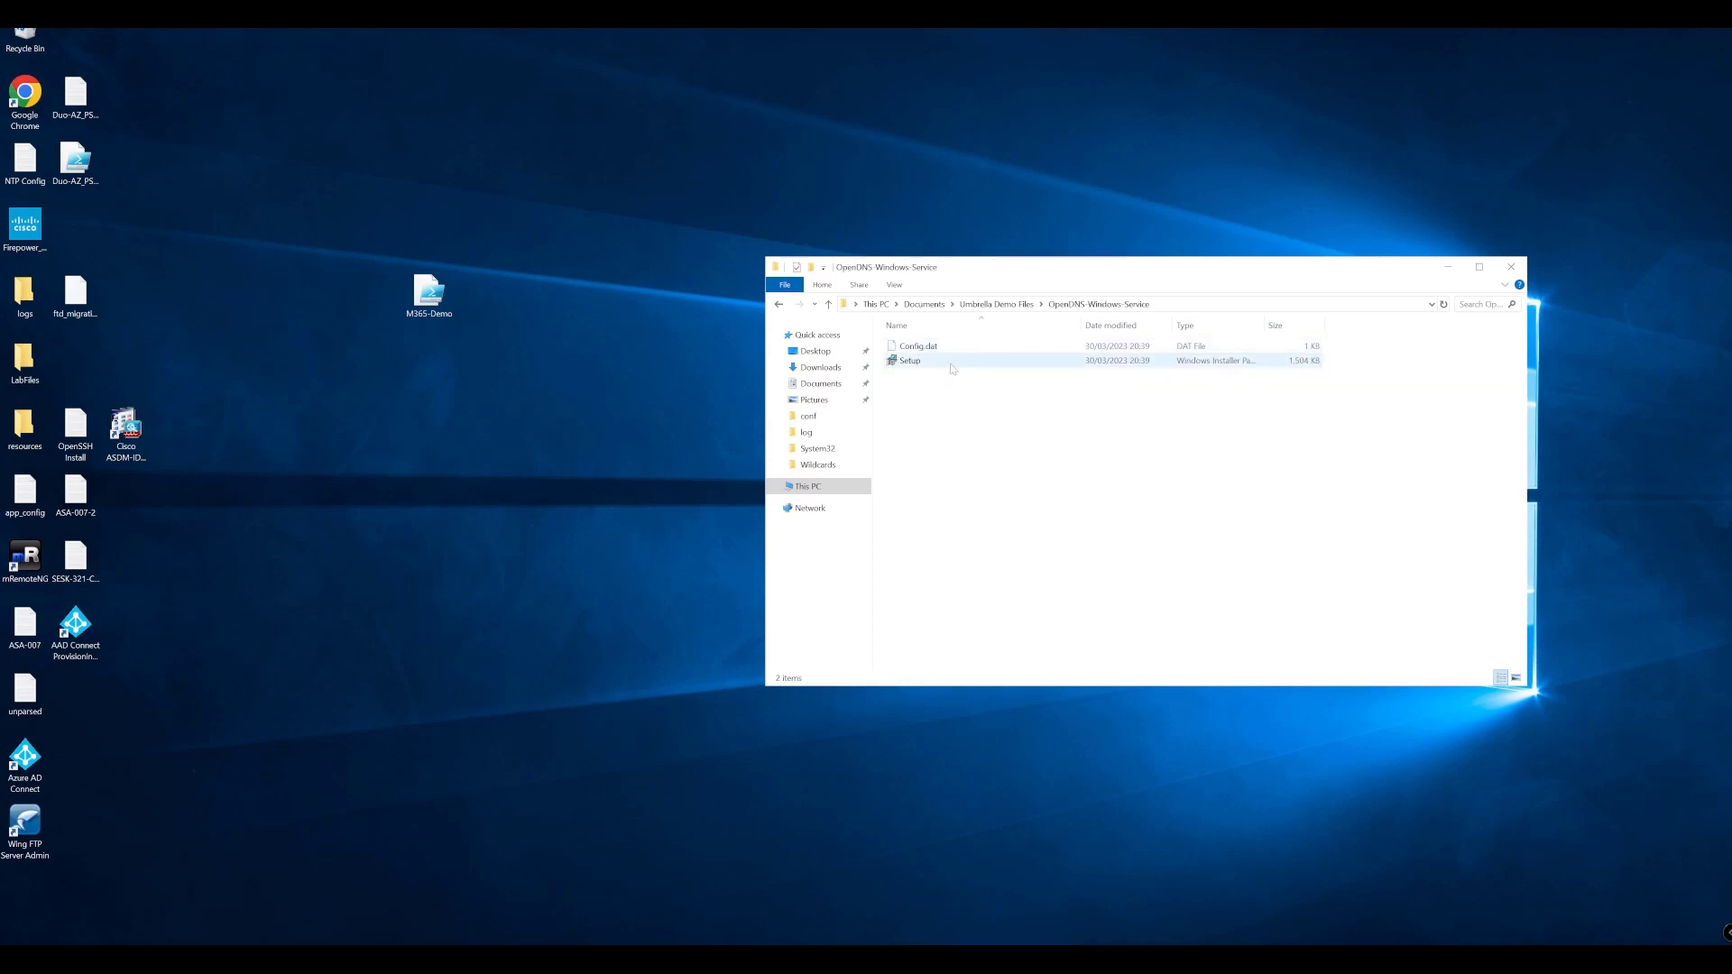
- Launch Setup and advance the connector installer, keeping C:\Program Files (x86)\OpenDNS\ as the install folder
{"action": "double_click", "coordinate": [951, 364]}
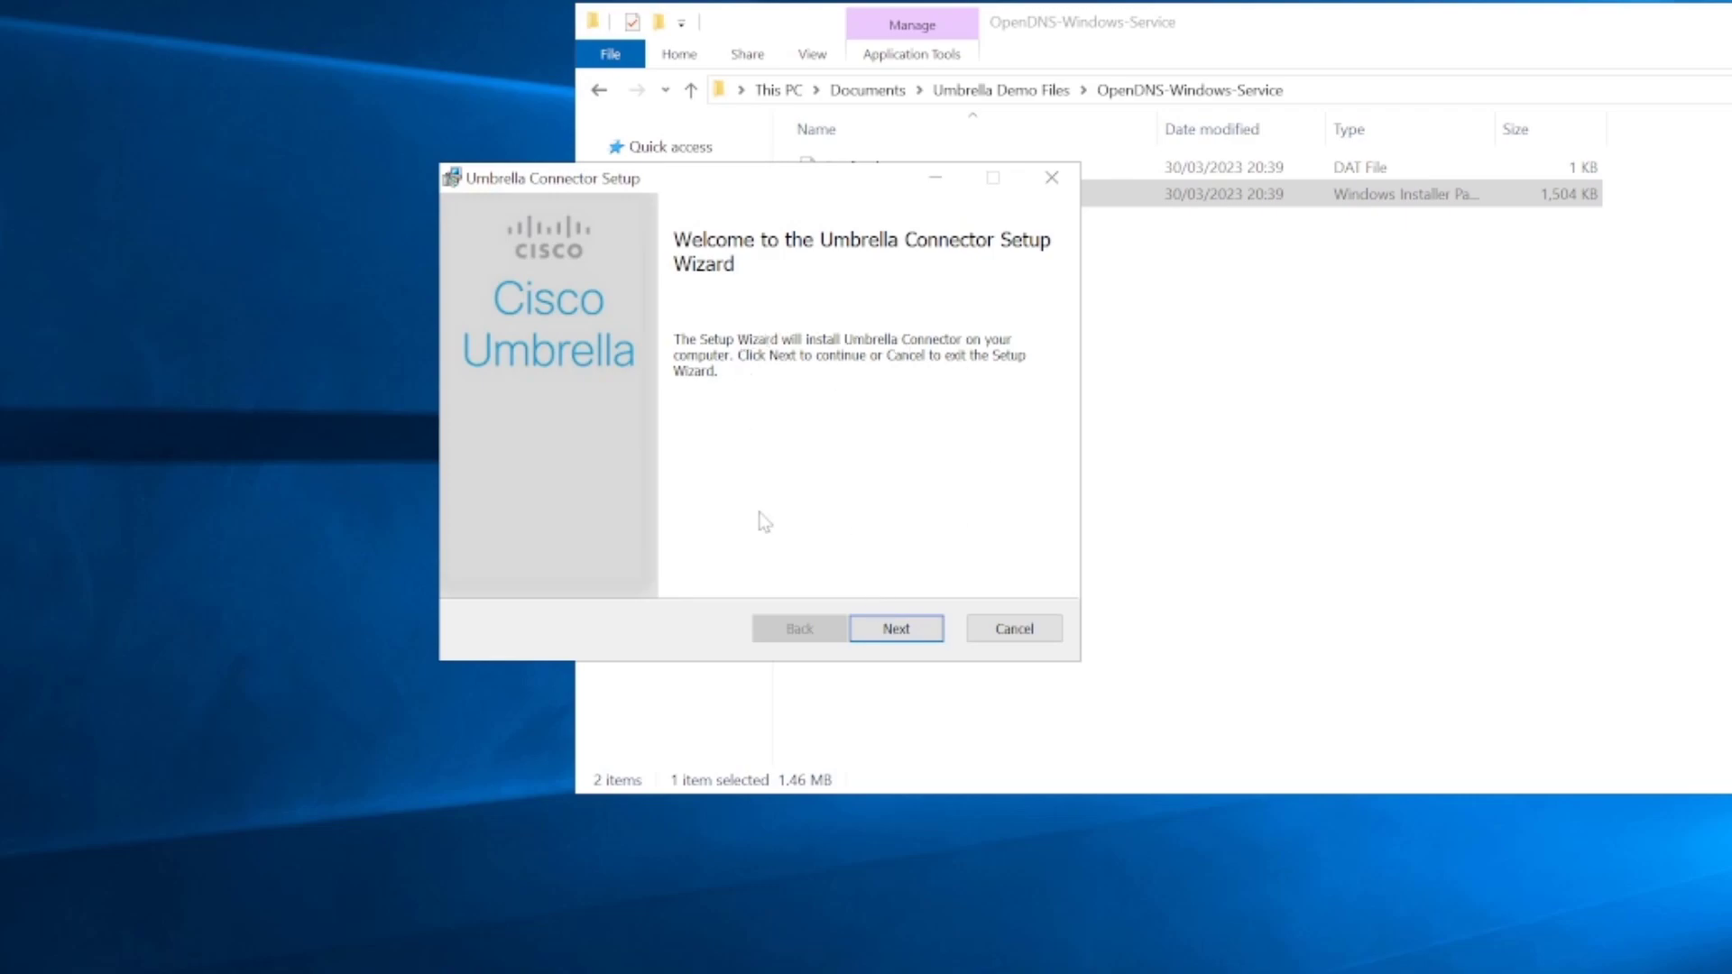
{"action": "left_click", "coordinate": [911, 629]}
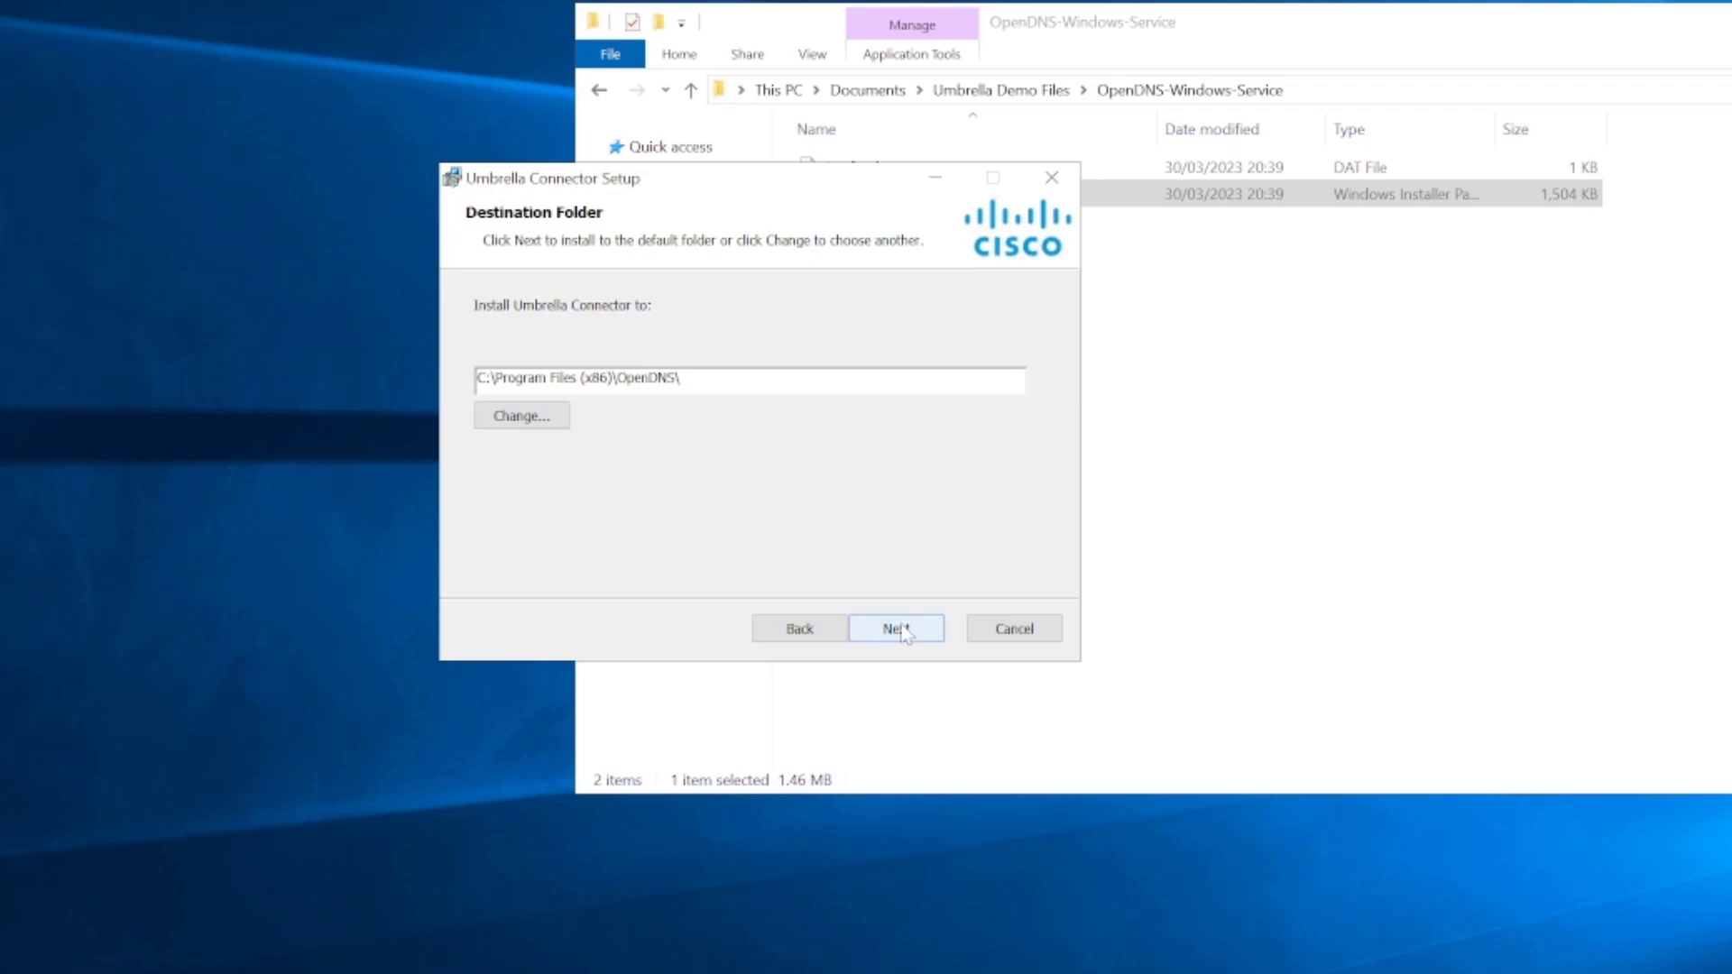
{"action": "left_click", "coordinate": [905, 632]}
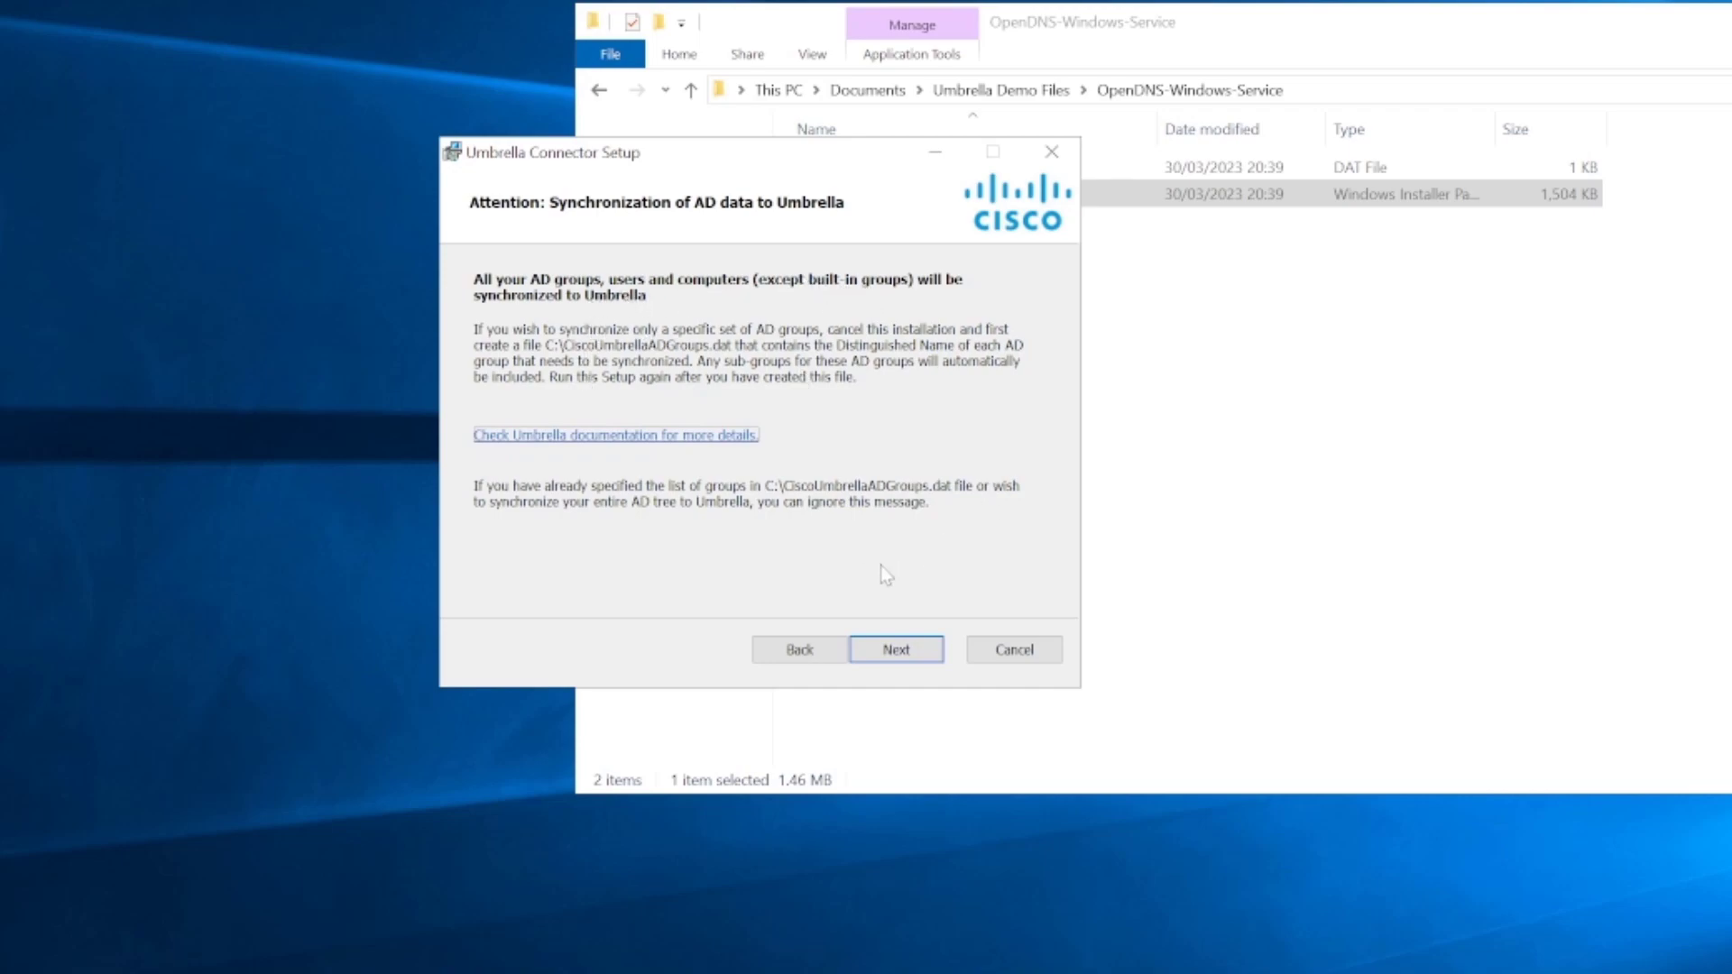
- Accept the Attention: Synchronization of AD data notice to reach the Active Directory Credentials page
{"action": "left_click", "coordinate": [913, 649]}
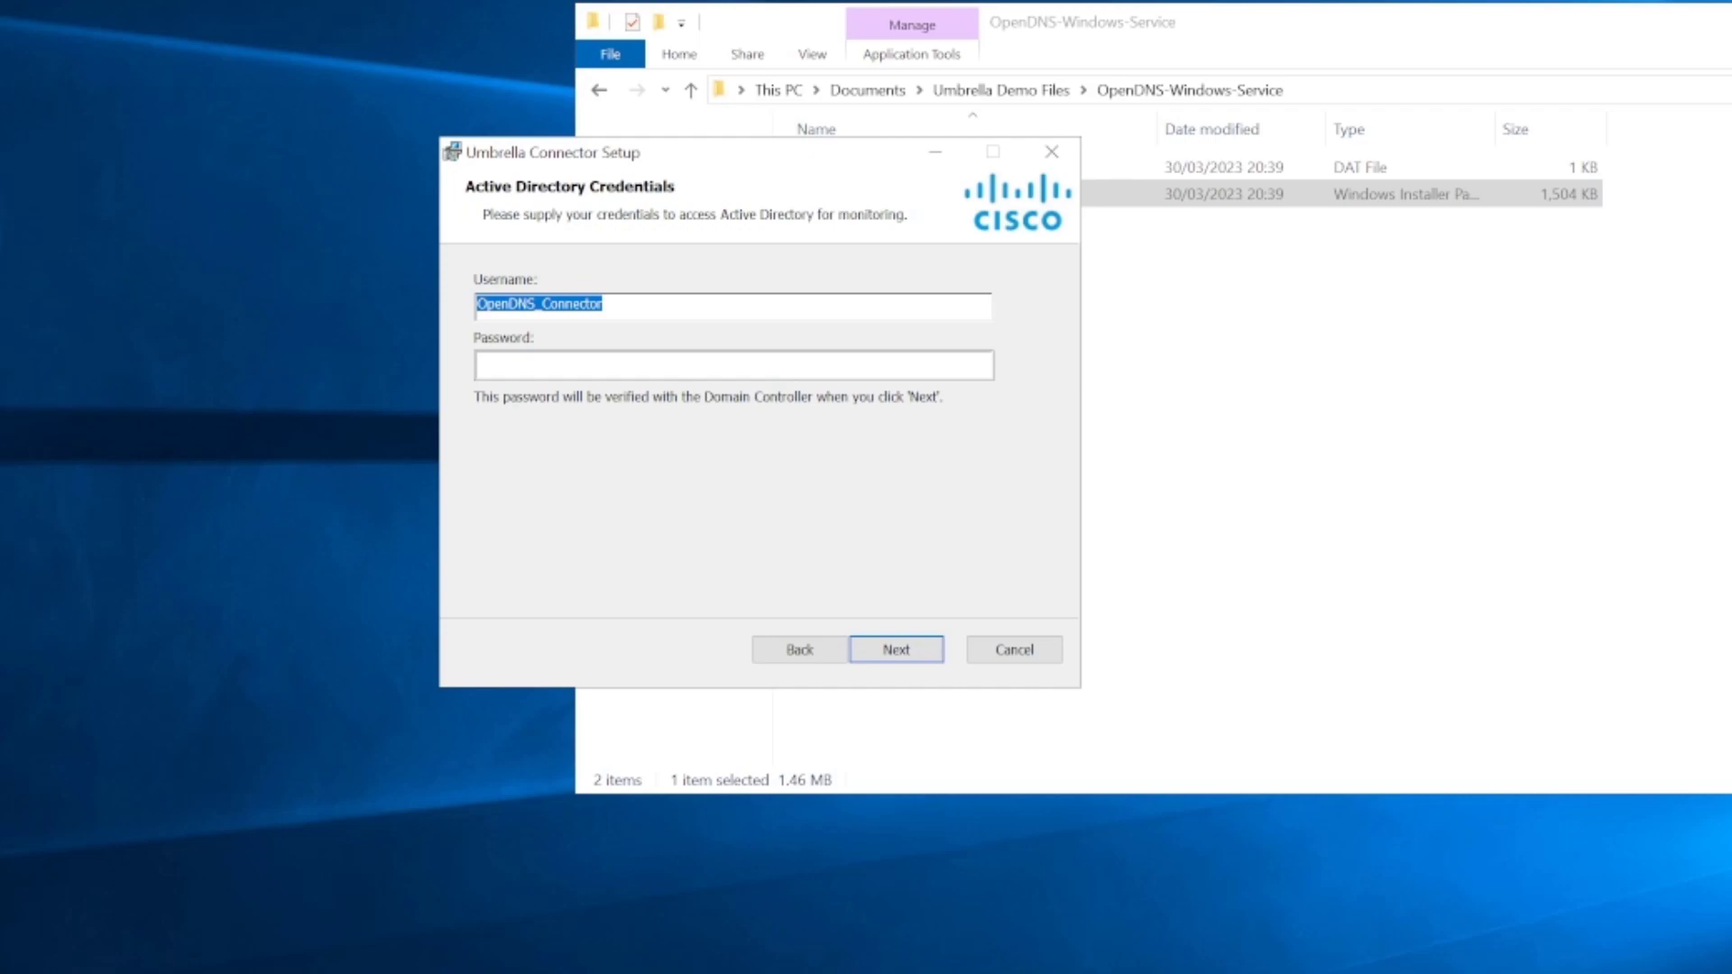
- Enter the OpenDNS_Connector account password and submit the credentials for verification
{"action": "key", "text": "End"}
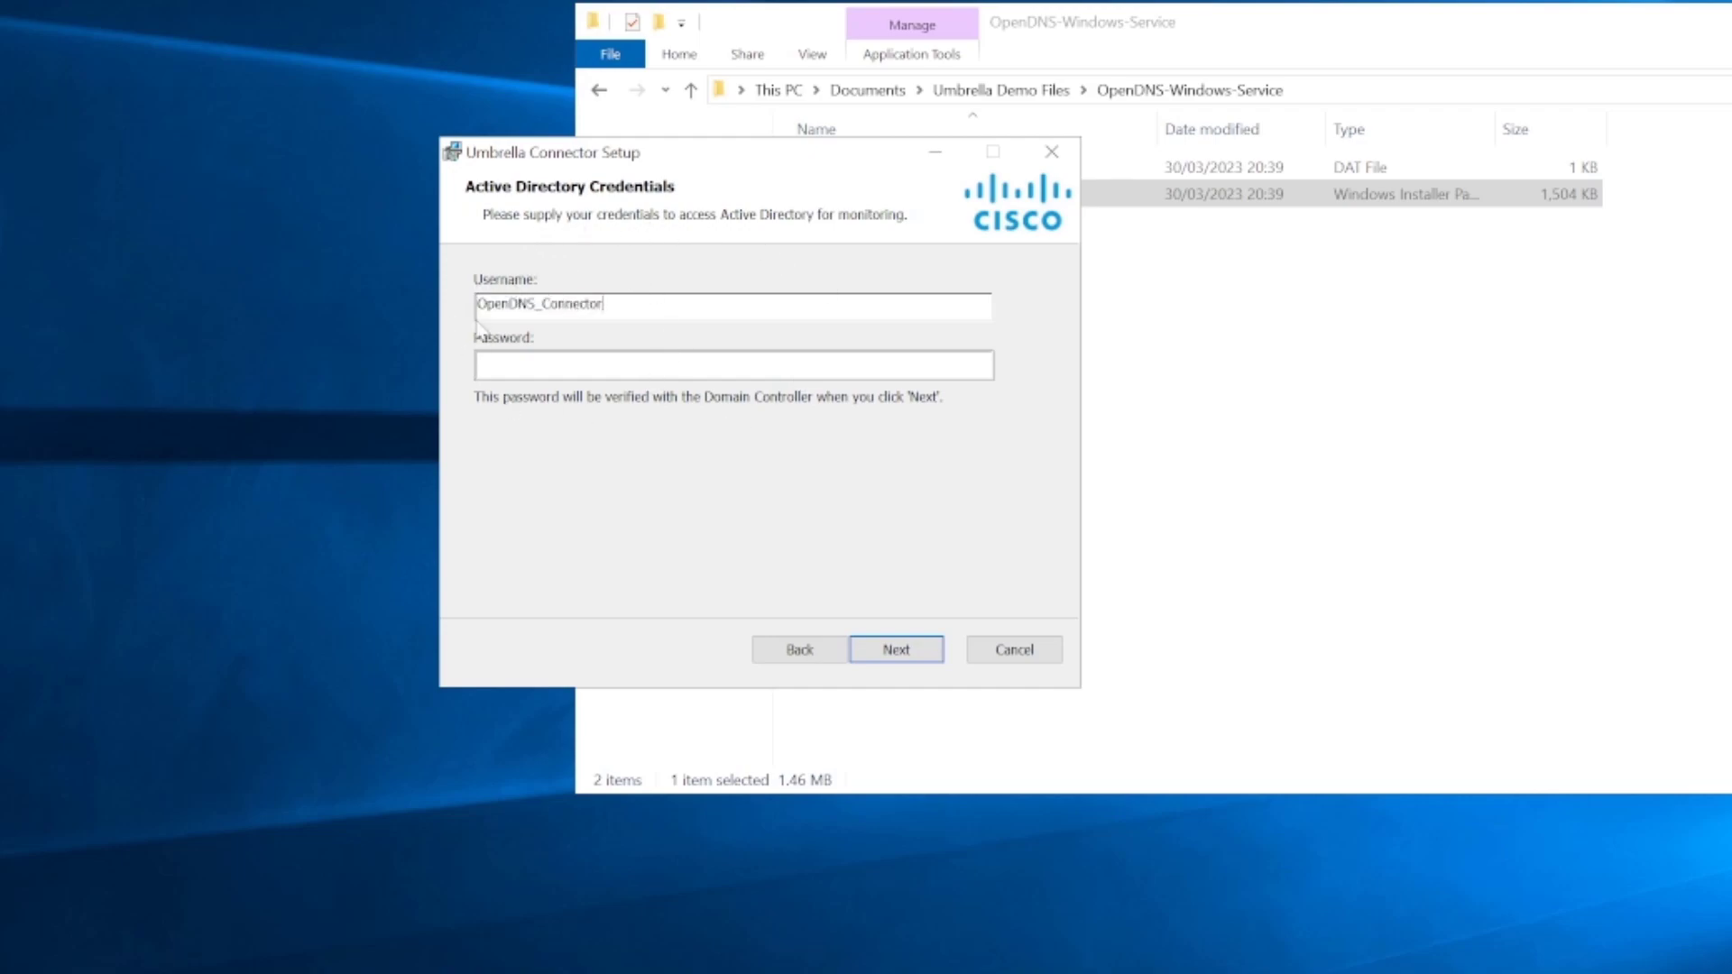
{"action": "key", "text": "shift+Left"}
{"action": "key", "text": "shift+Left"}
{"action": "key", "text": "shift+Left"}
{"action": "key", "text": "shift+Left"}
{"action": "key", "text": "shift+Left"}
{"action": "key", "text": "shift+Left"}
{"action": "key", "text": "shift+Left"}
{"action": "key", "text": "shift+Left"}
{"action": "key", "text": "shift+Left"}
{"action": "key", "text": "shift+Left"}
{"action": "key", "text": "shift+Left"}
{"action": "key", "text": "shift+Left"}
{"action": "key", "text": "shift+Left"}
{"action": "key", "text": "shift+Left"}
{"action": "key", "text": "shift+Left"}
{"action": "key", "text": "shift+Left"}
{"action": "key", "text": "shift+Left"}
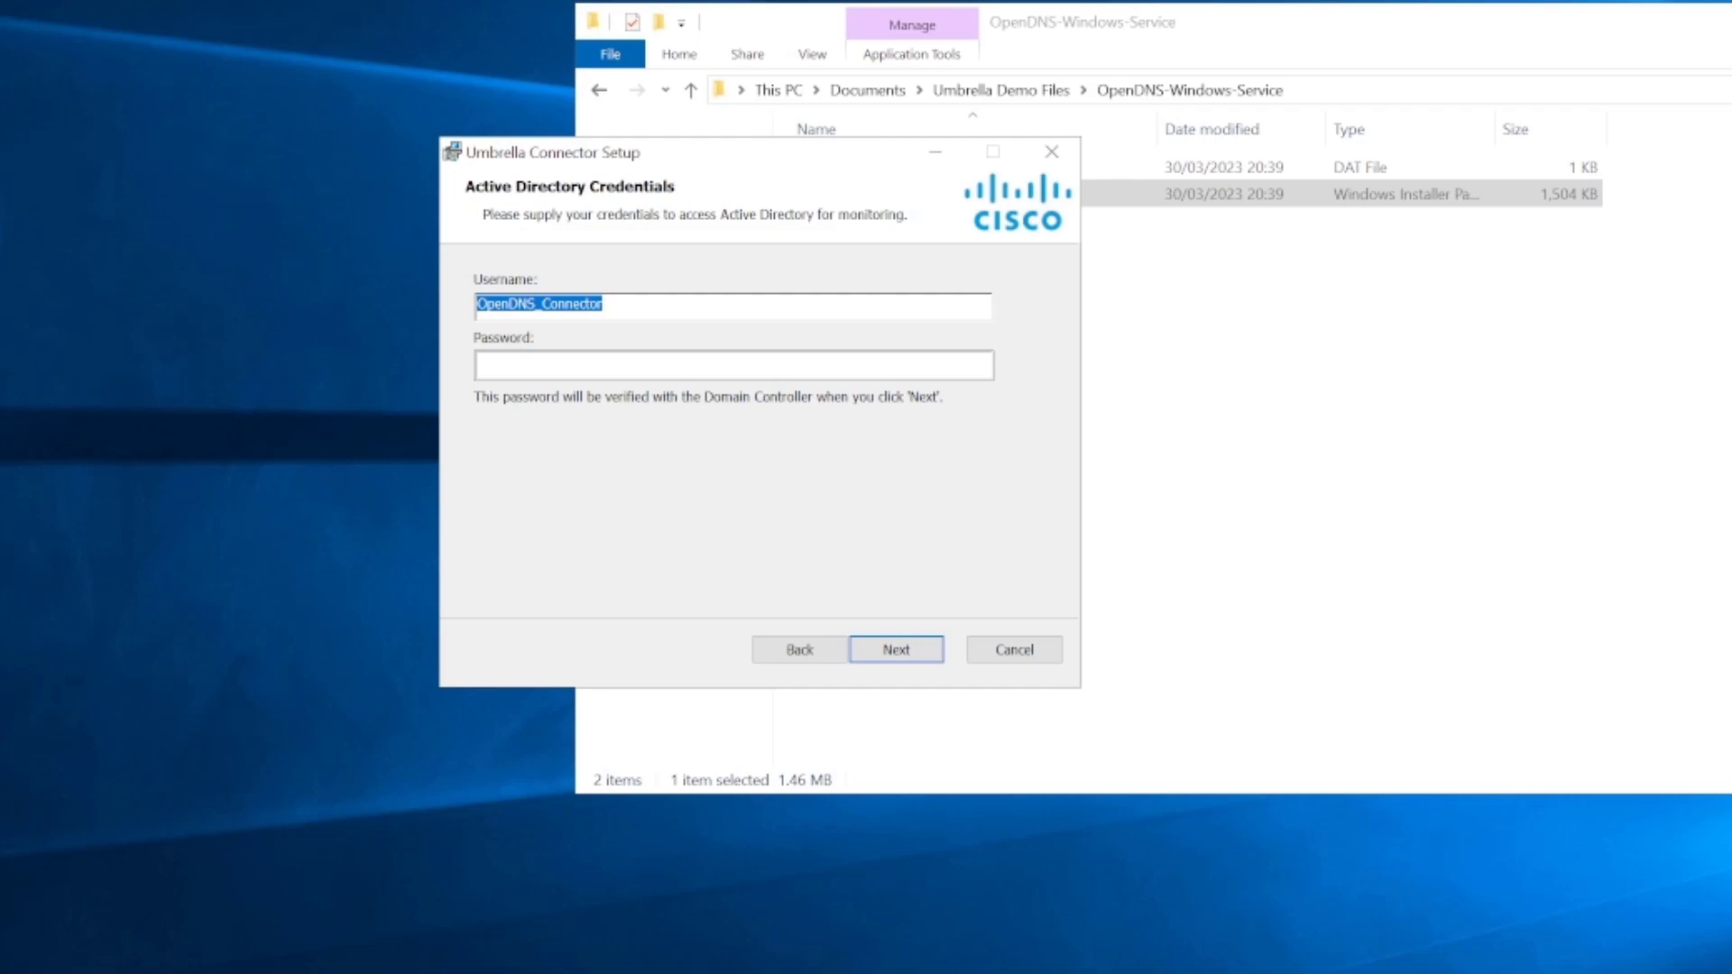
{"action": "key", "text": "End"}
{"action": "key", "text": "shift+Home"}
{"action": "left_click", "coordinate": [478, 305]}
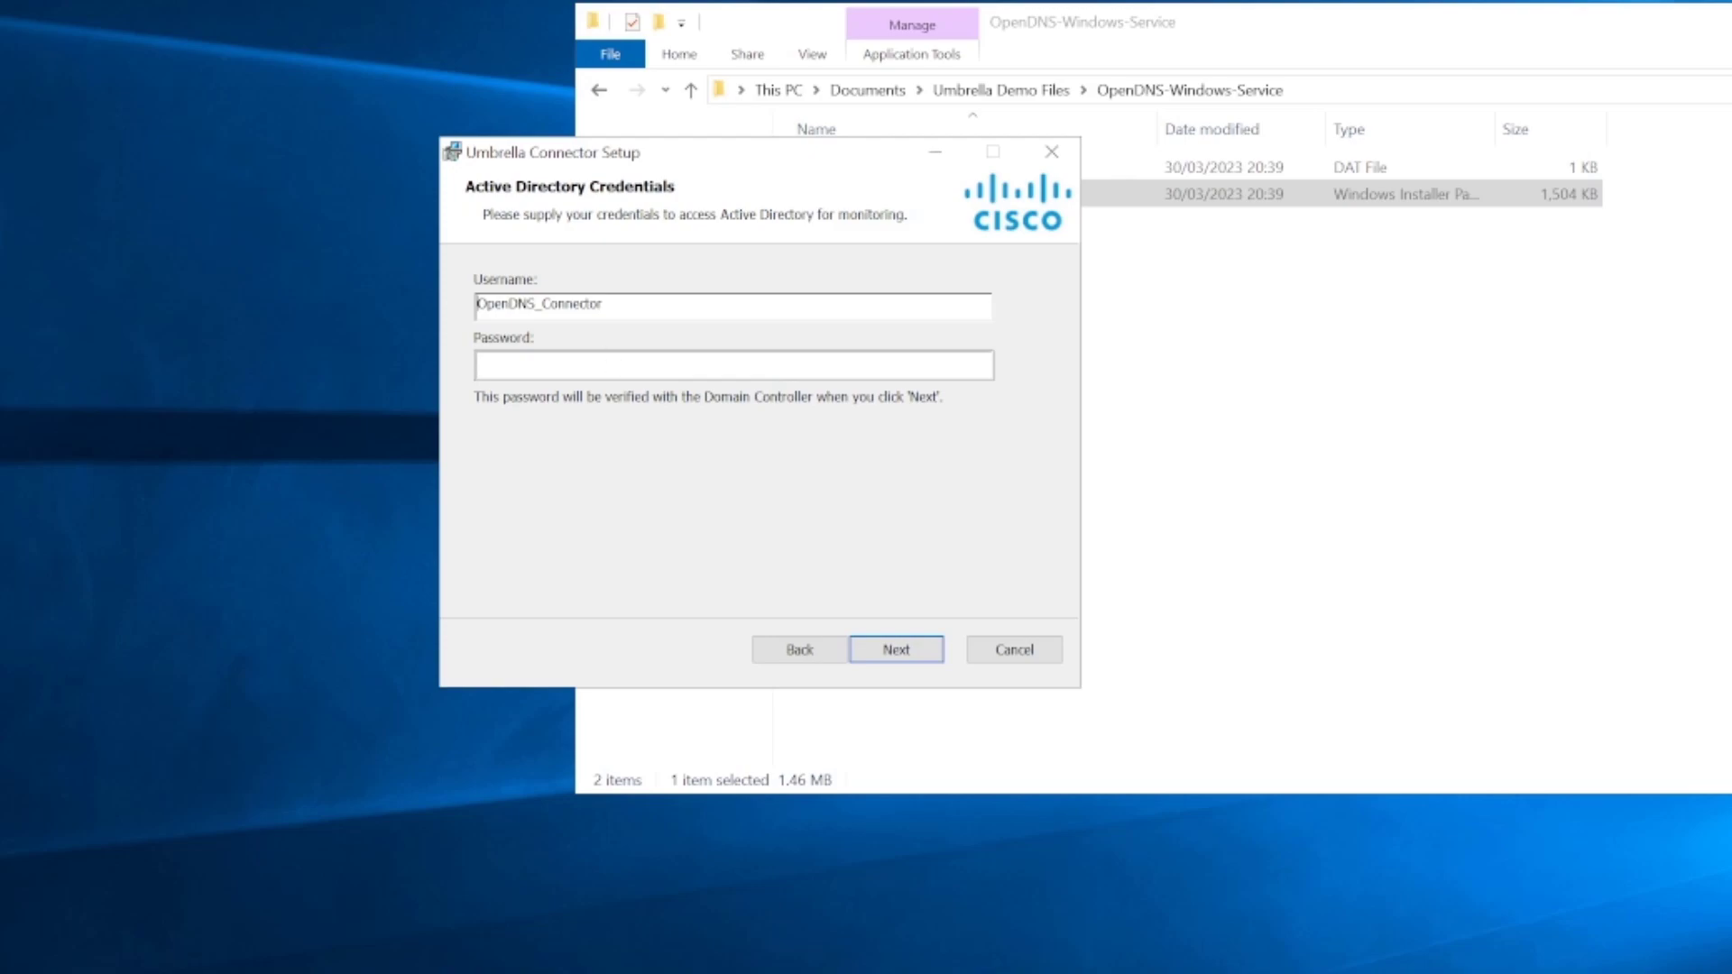
{"action": "left_click", "coordinate": [482, 365]}
{"action": "type", "text": "•••••••••"}
{"action": "left_click", "coordinate": [878, 642]}
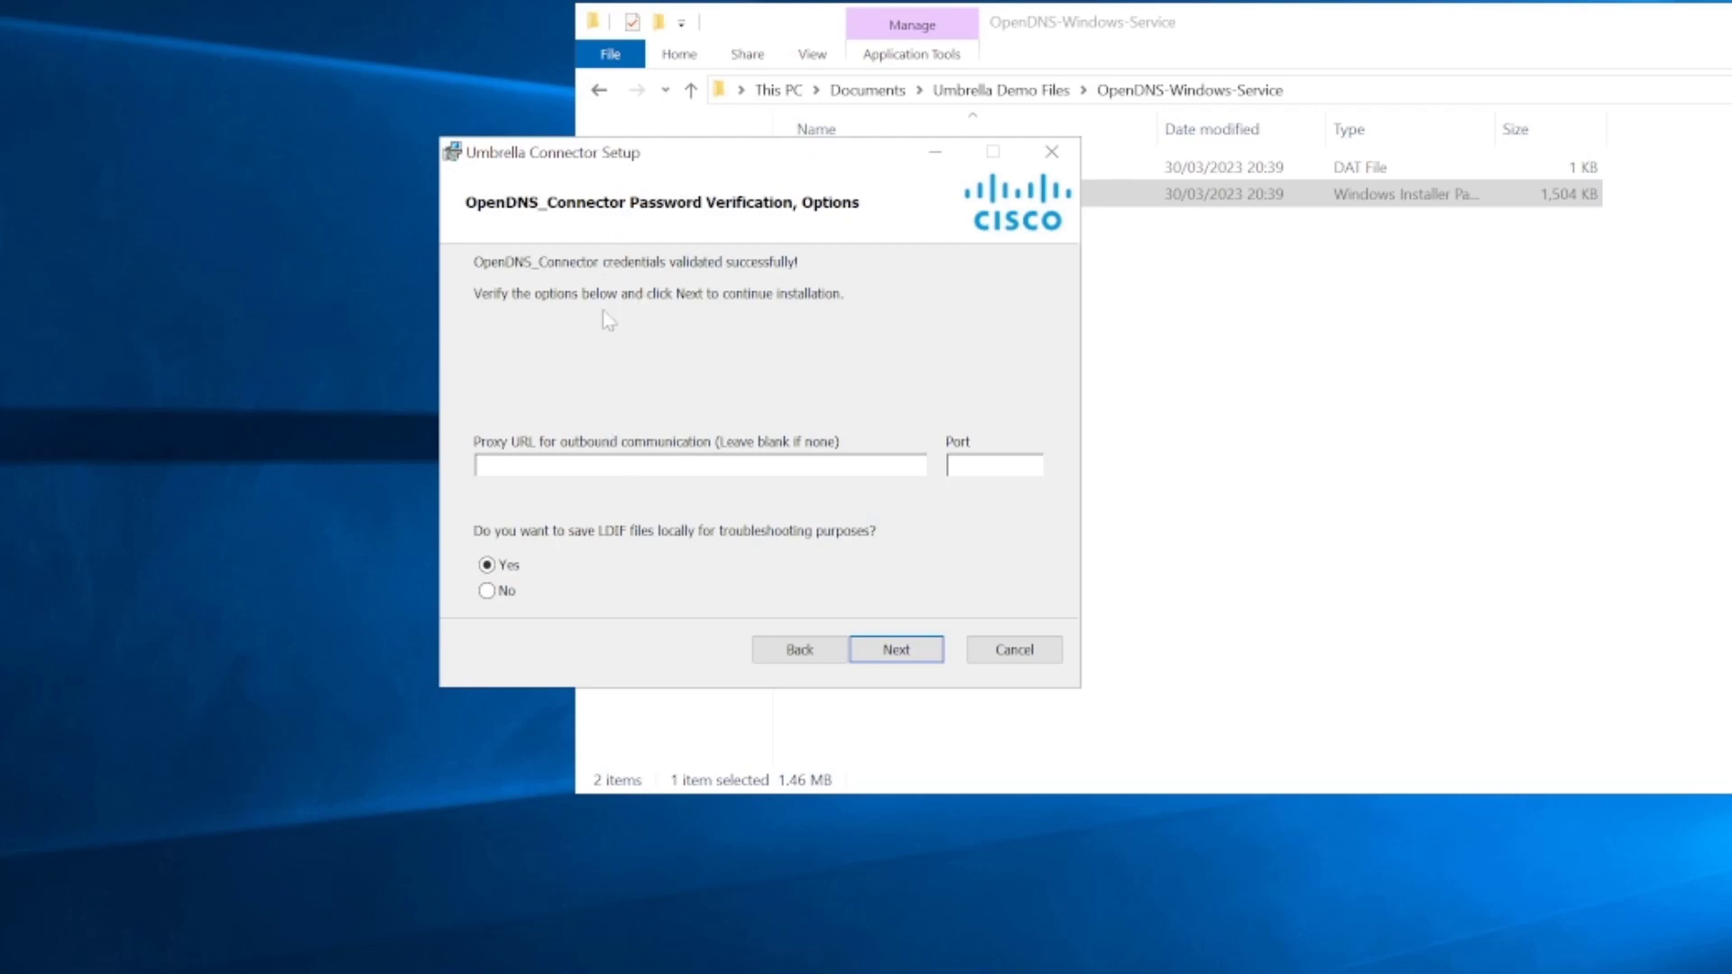
- Install the Umbrella Connector with LDIF saving on, then select the script back in Umbrella Demo Files
{"action": "left_click", "coordinate": [891, 648]}
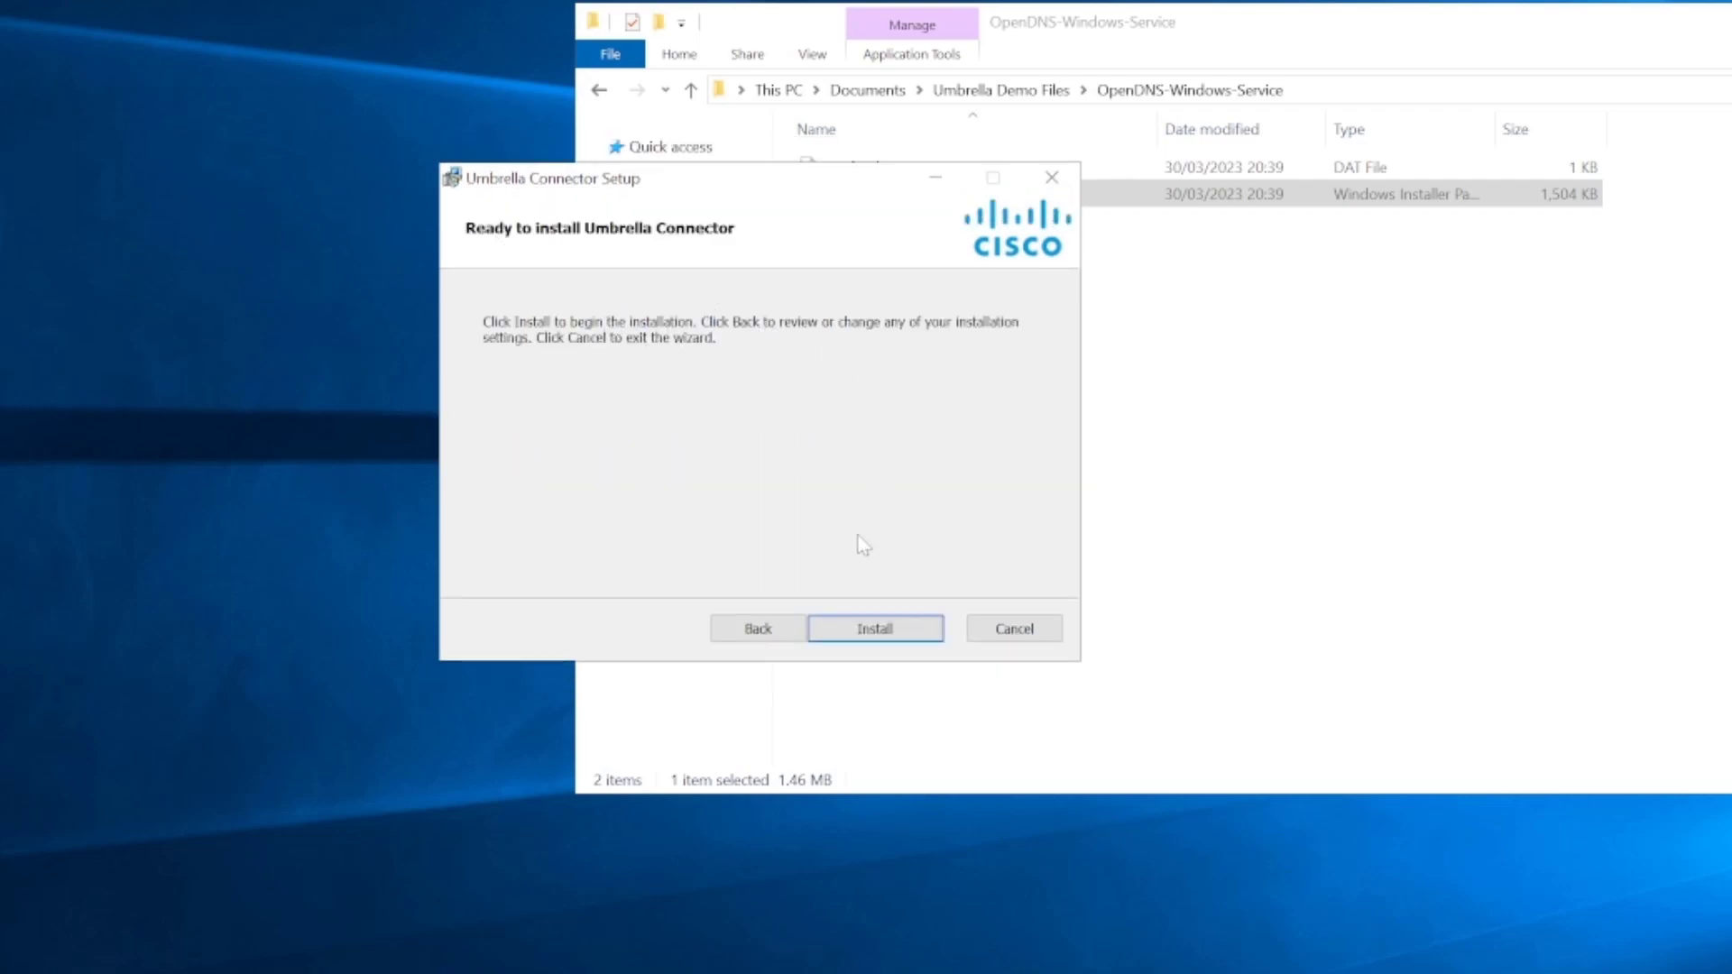
{"action": "left_click", "coordinate": [873, 628]}
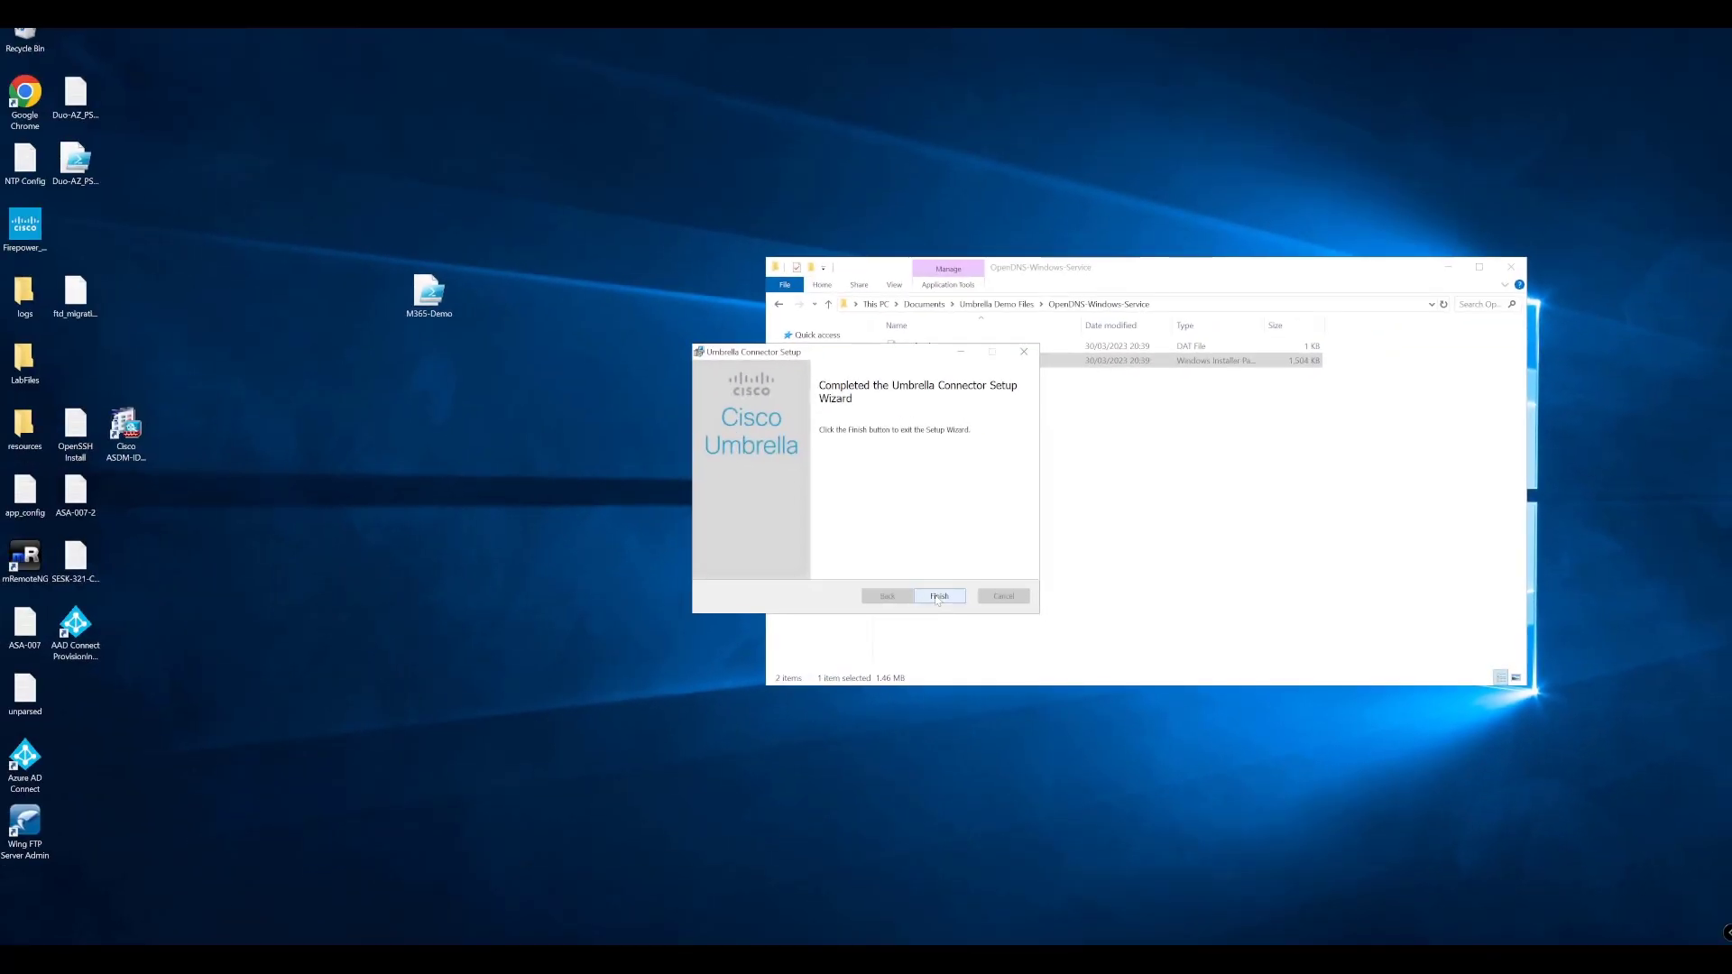
{"action": "left_click", "coordinate": [938, 597]}
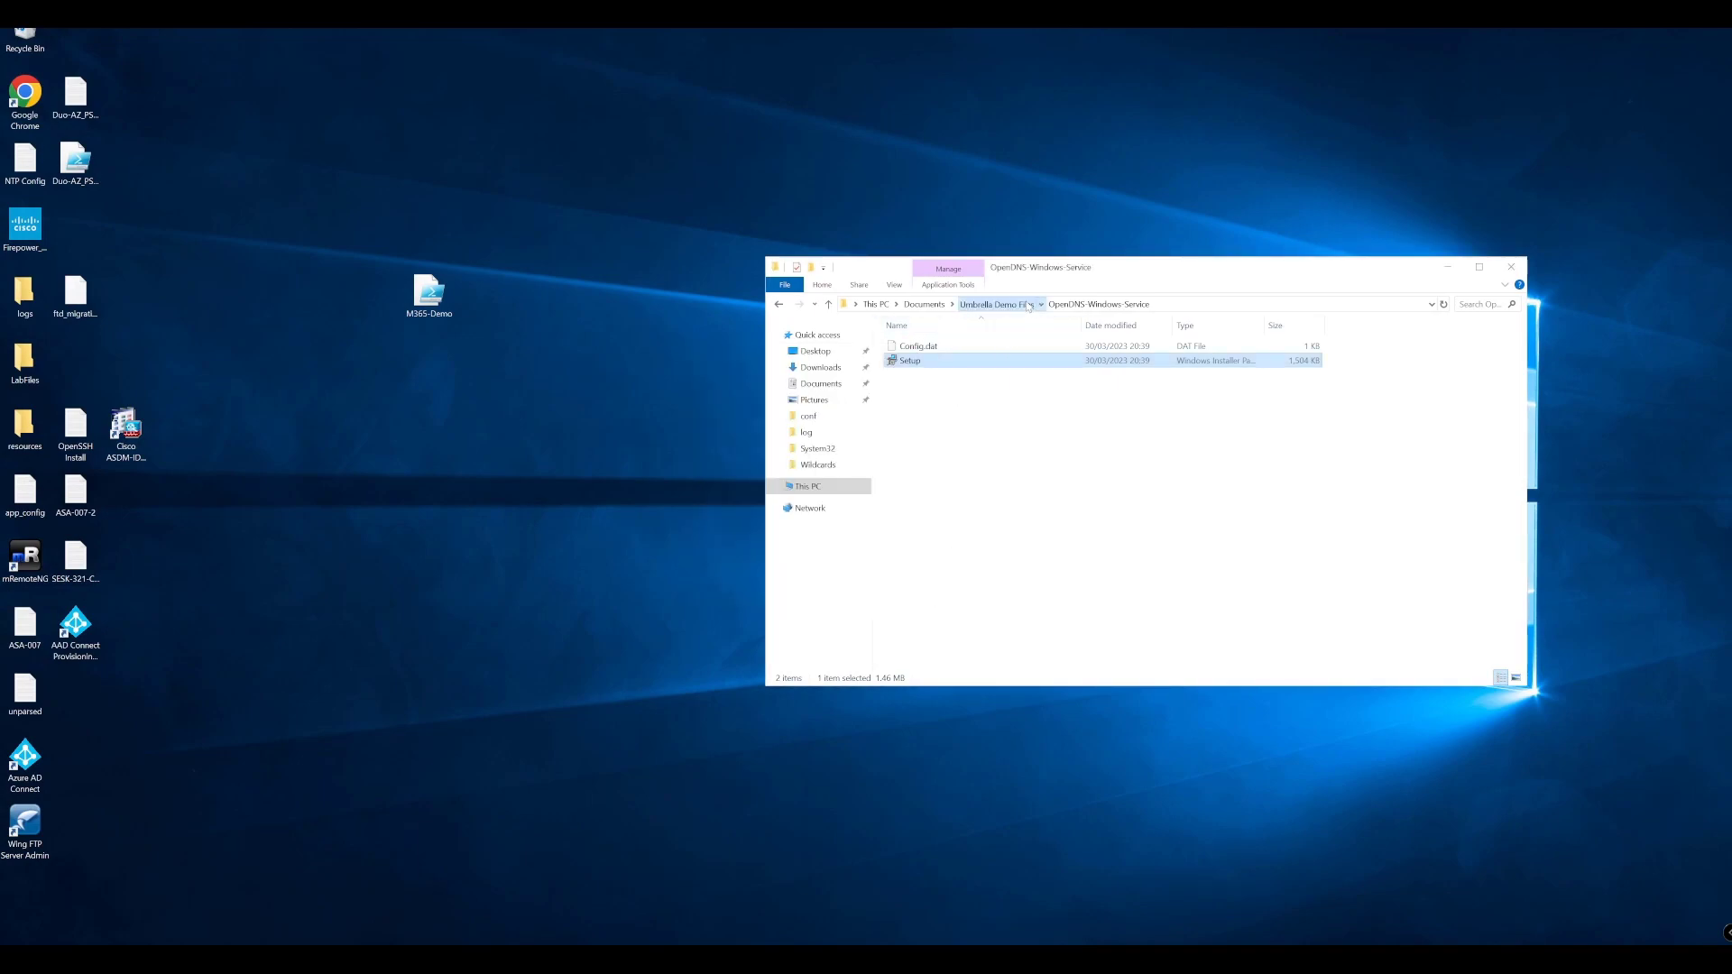
{"action": "left_click", "coordinate": [996, 304]}
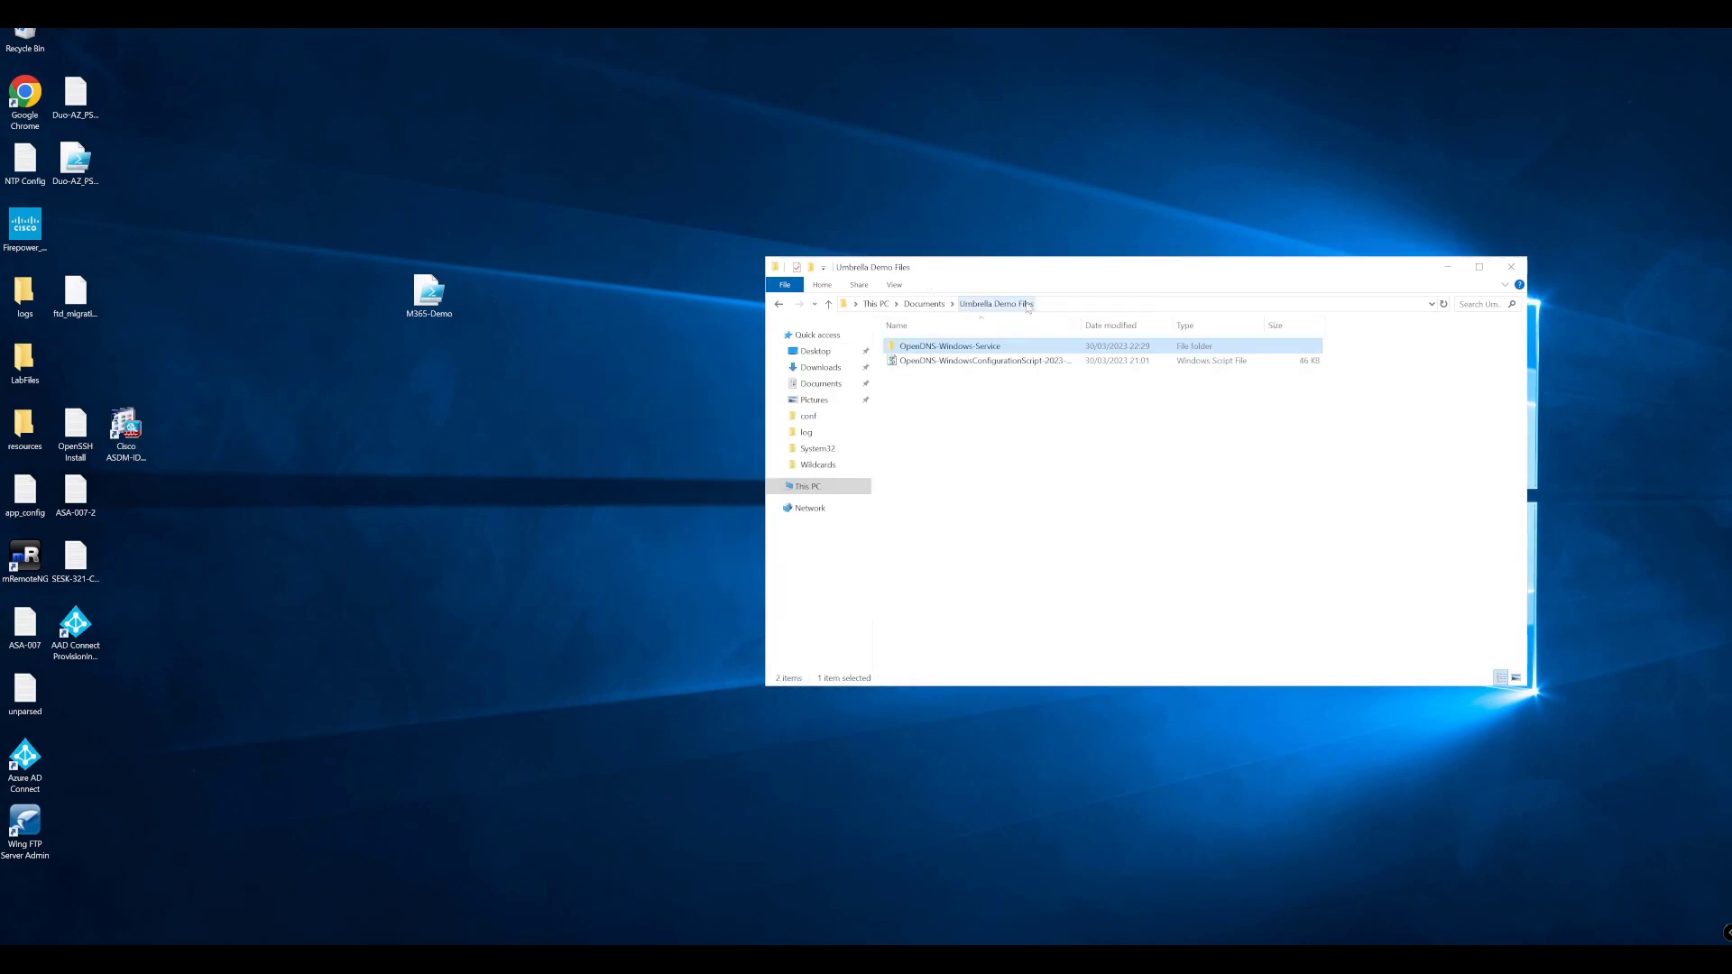
{"action": "left_click", "coordinate": [965, 363]}
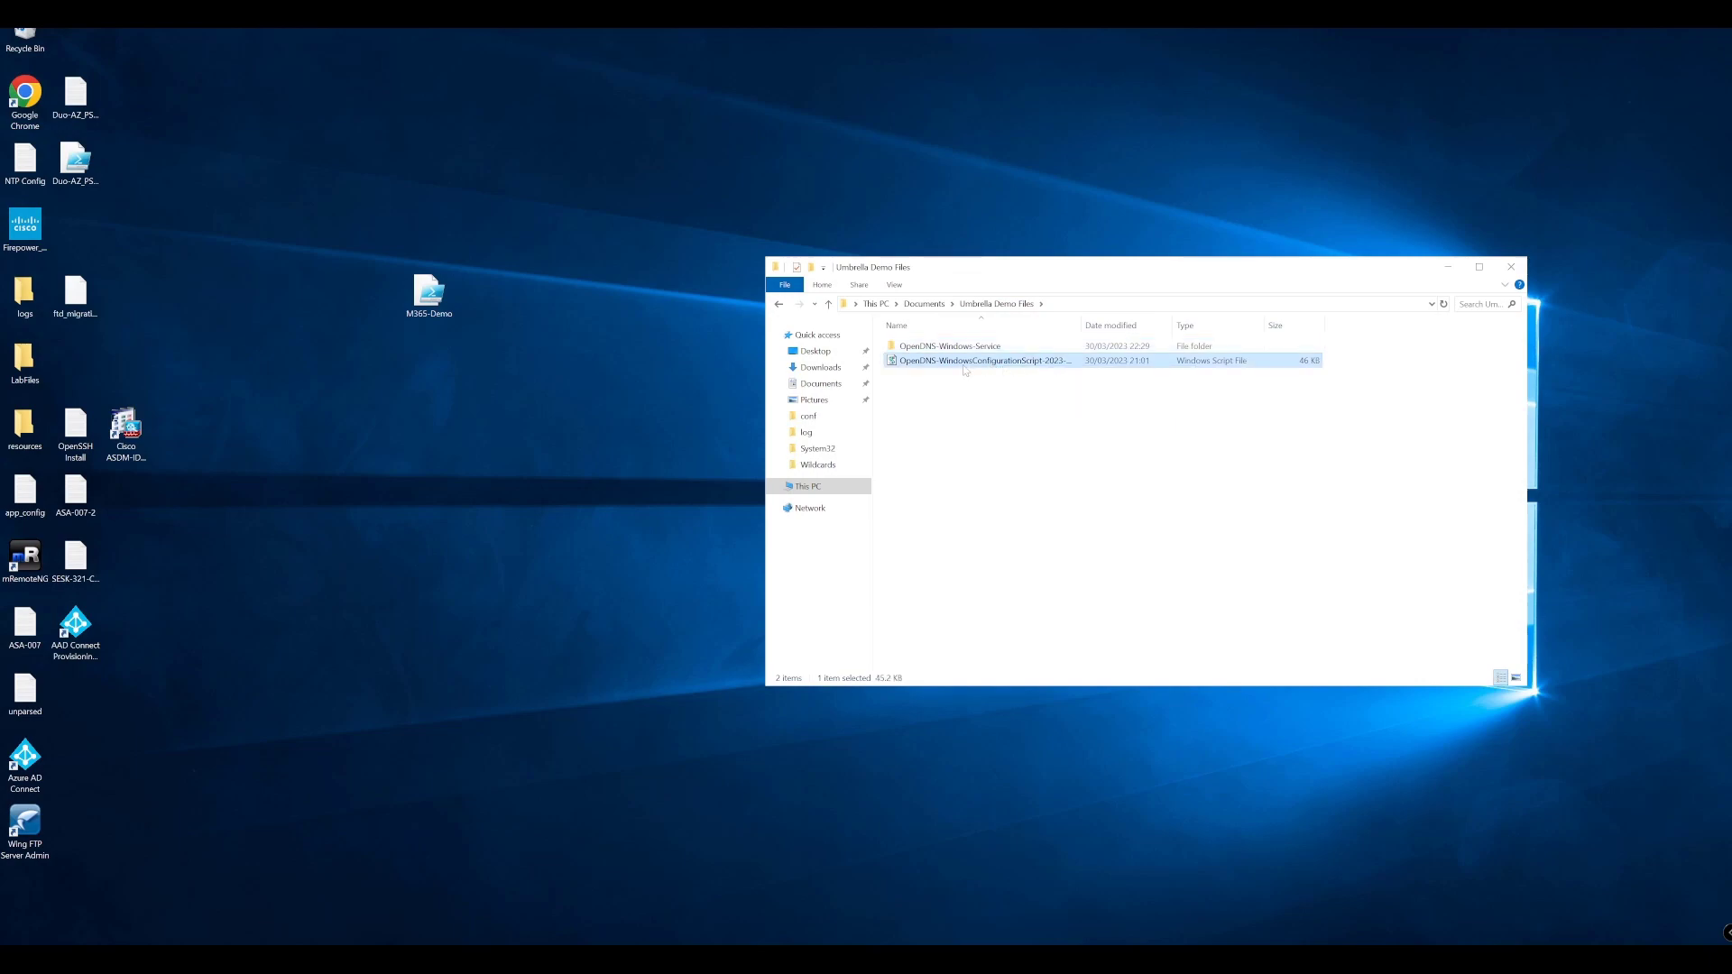
- Run the configuration script in a command prompt and answer y to register the Domain Controller
{"action": "right_click", "coordinate": [974, 367]}
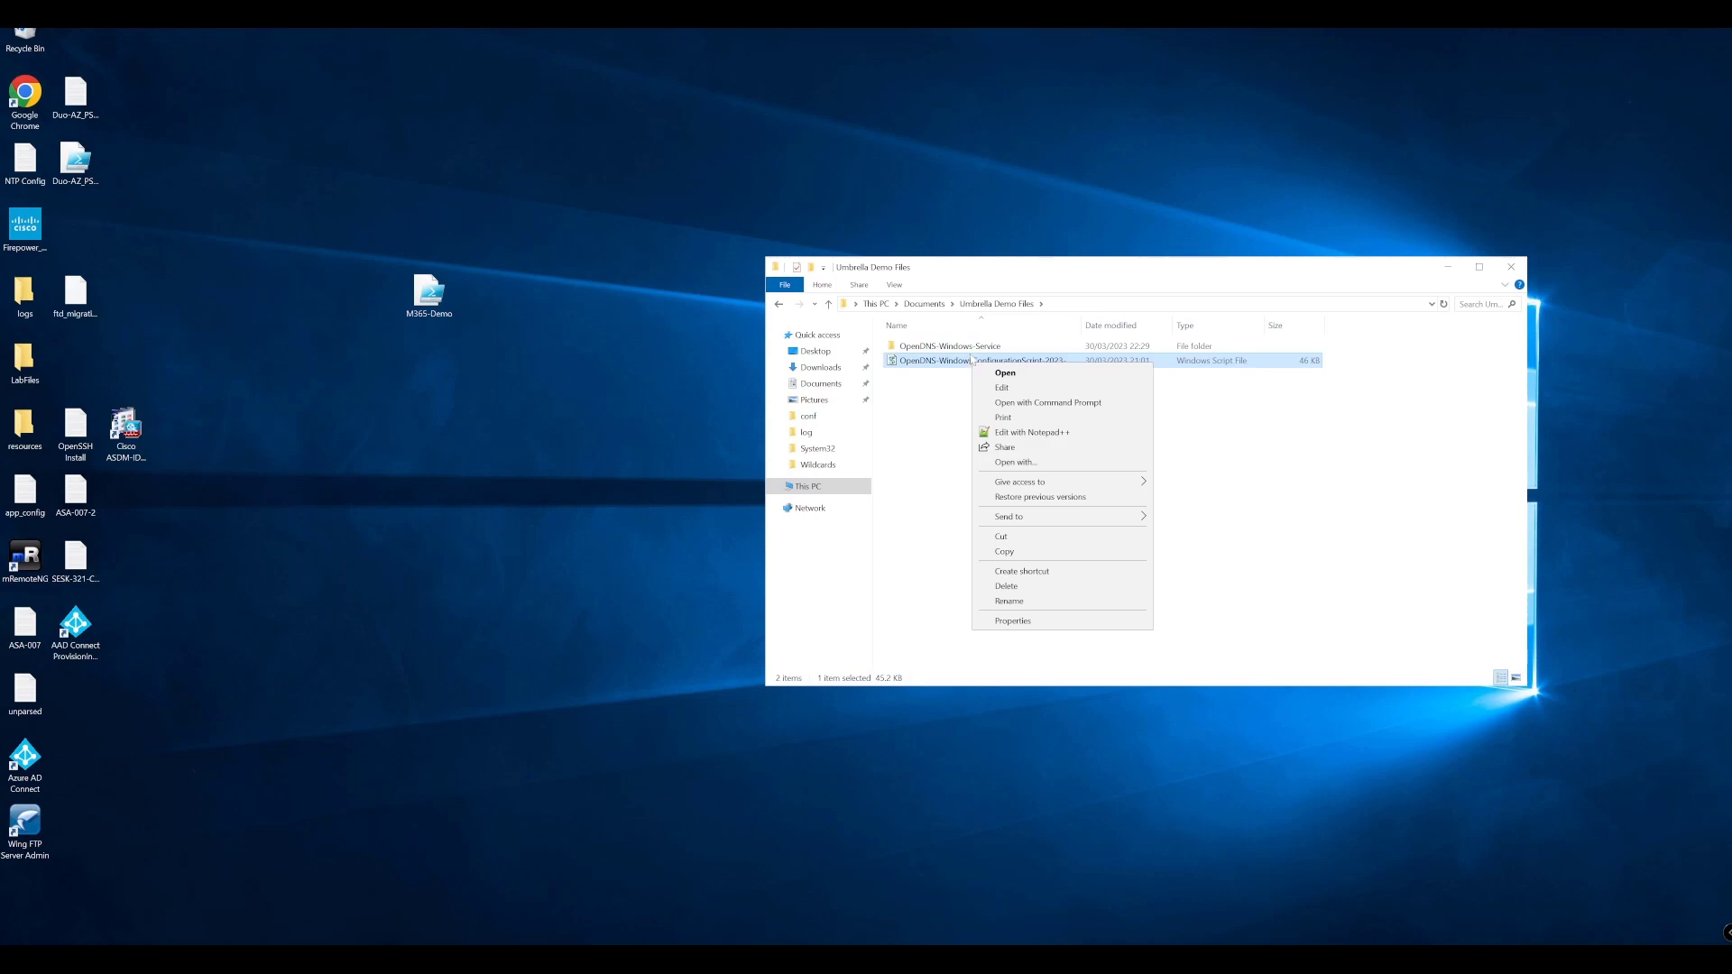
{"action": "left_click", "coordinate": [1005, 407]}
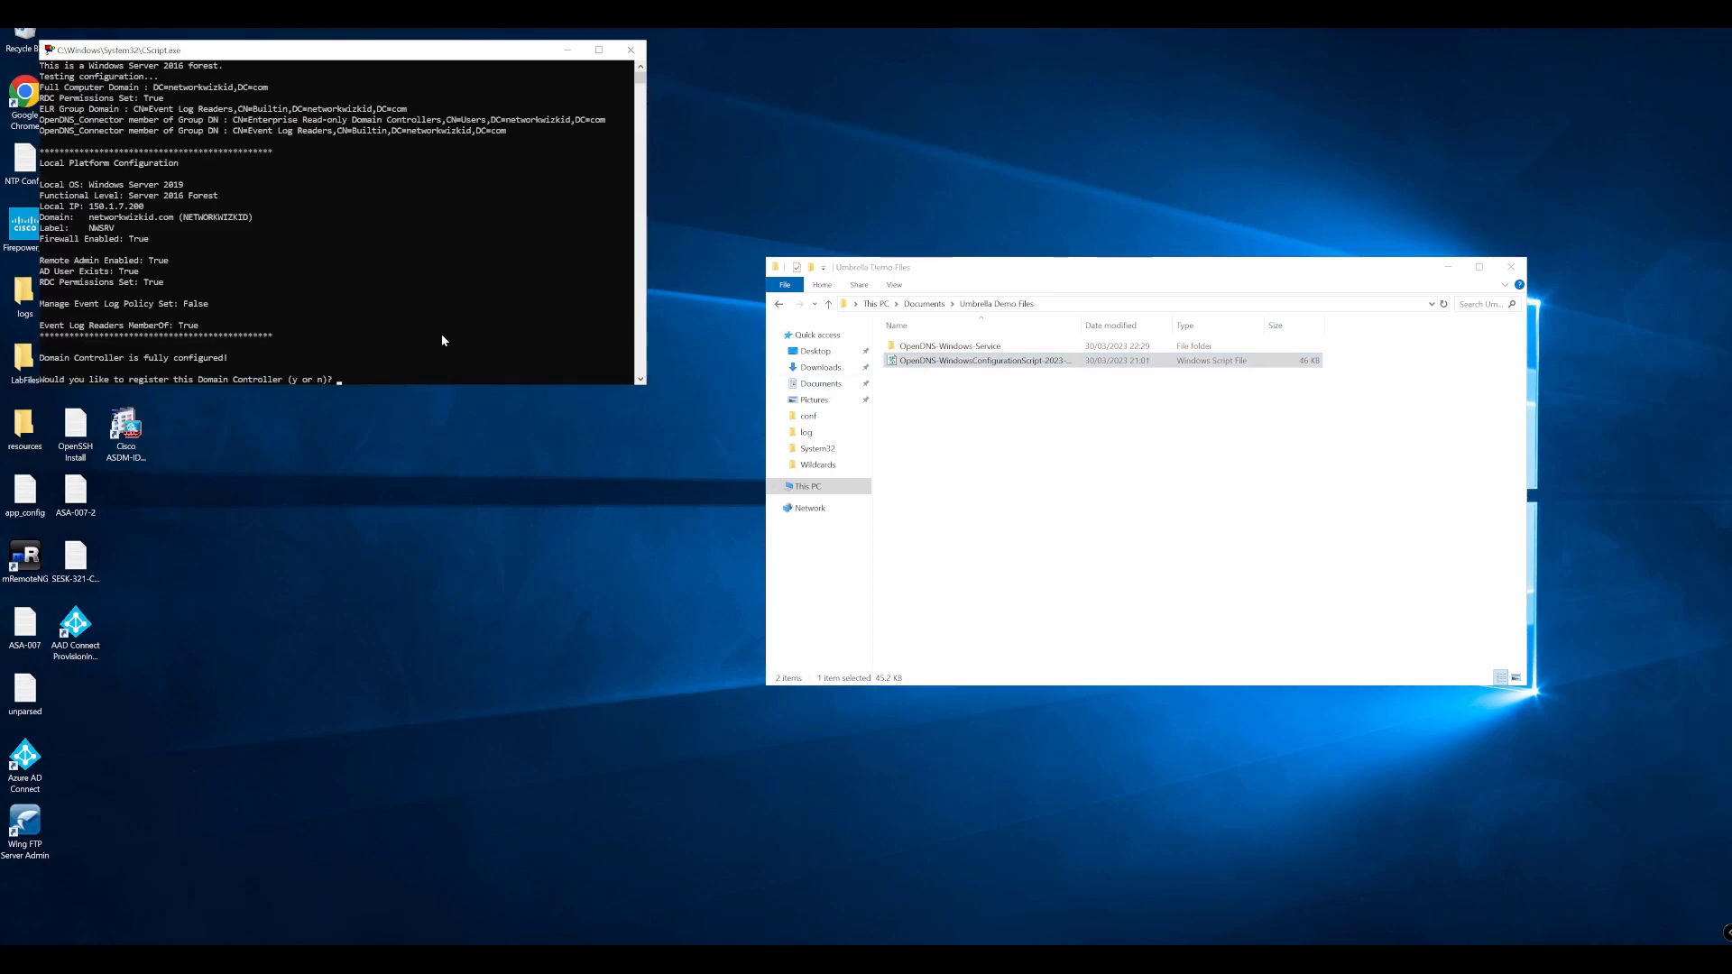
{"action": "left_click_drag", "start_coordinate": [282, 52], "coordinate": [420, 295]}
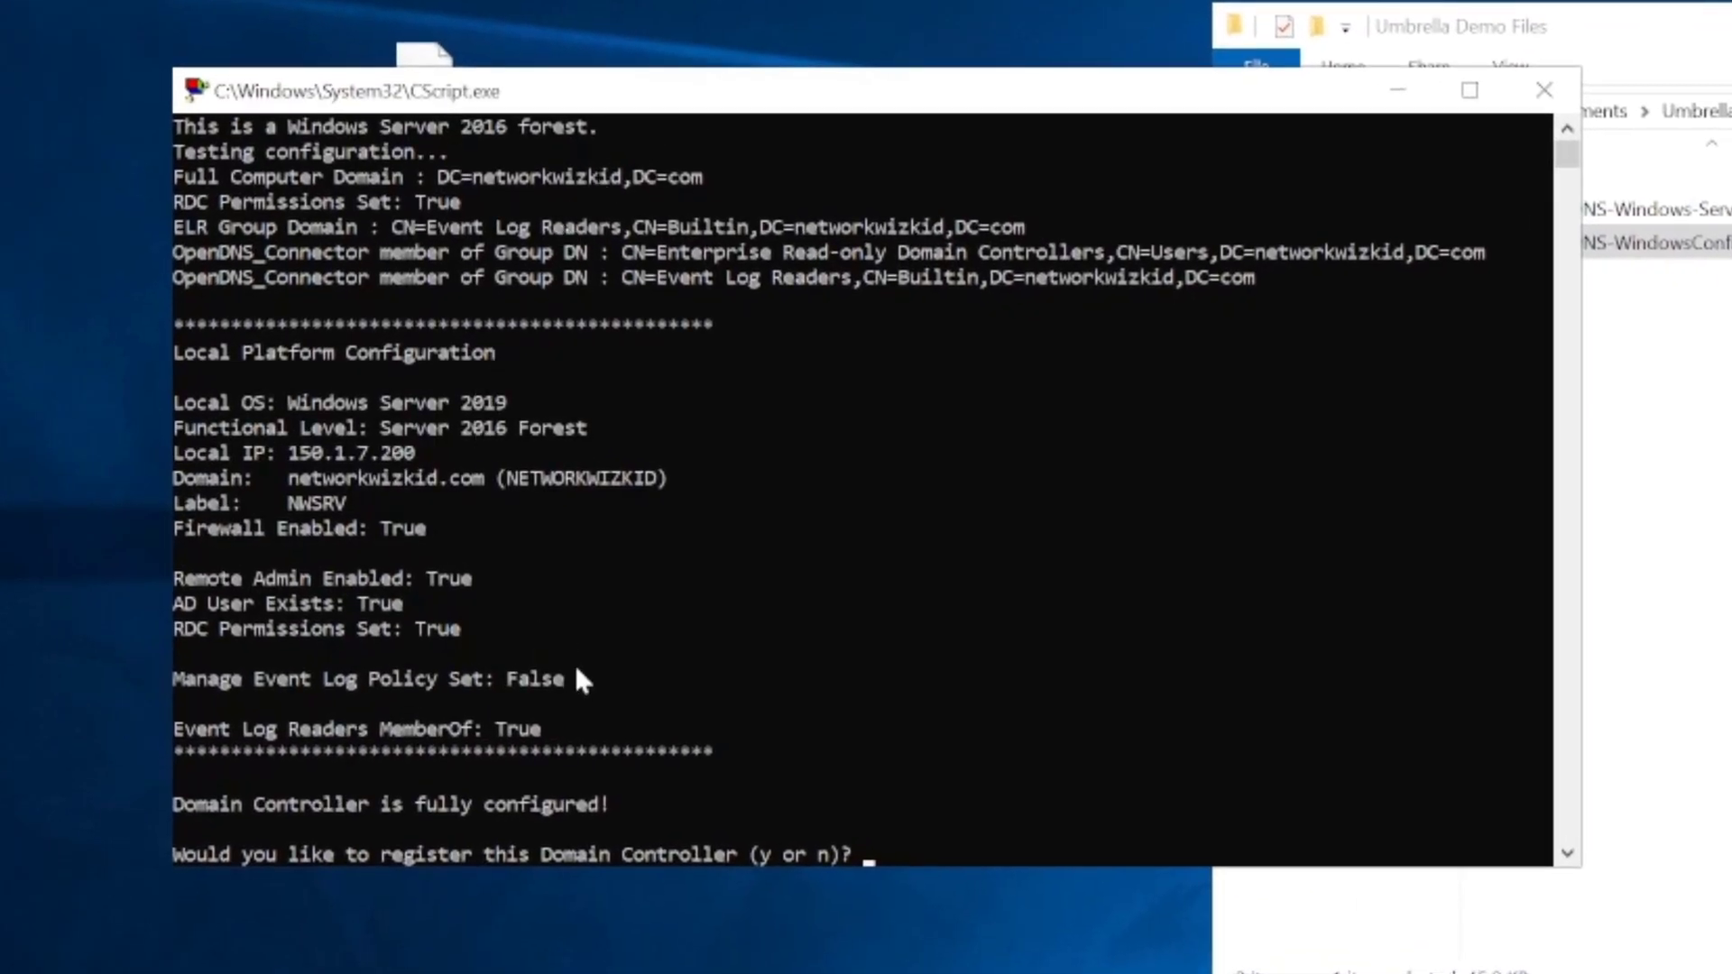
{"action": "scroll", "coordinate": [318, 627], "scroll_direction": "down", "scroll_amount": 1}
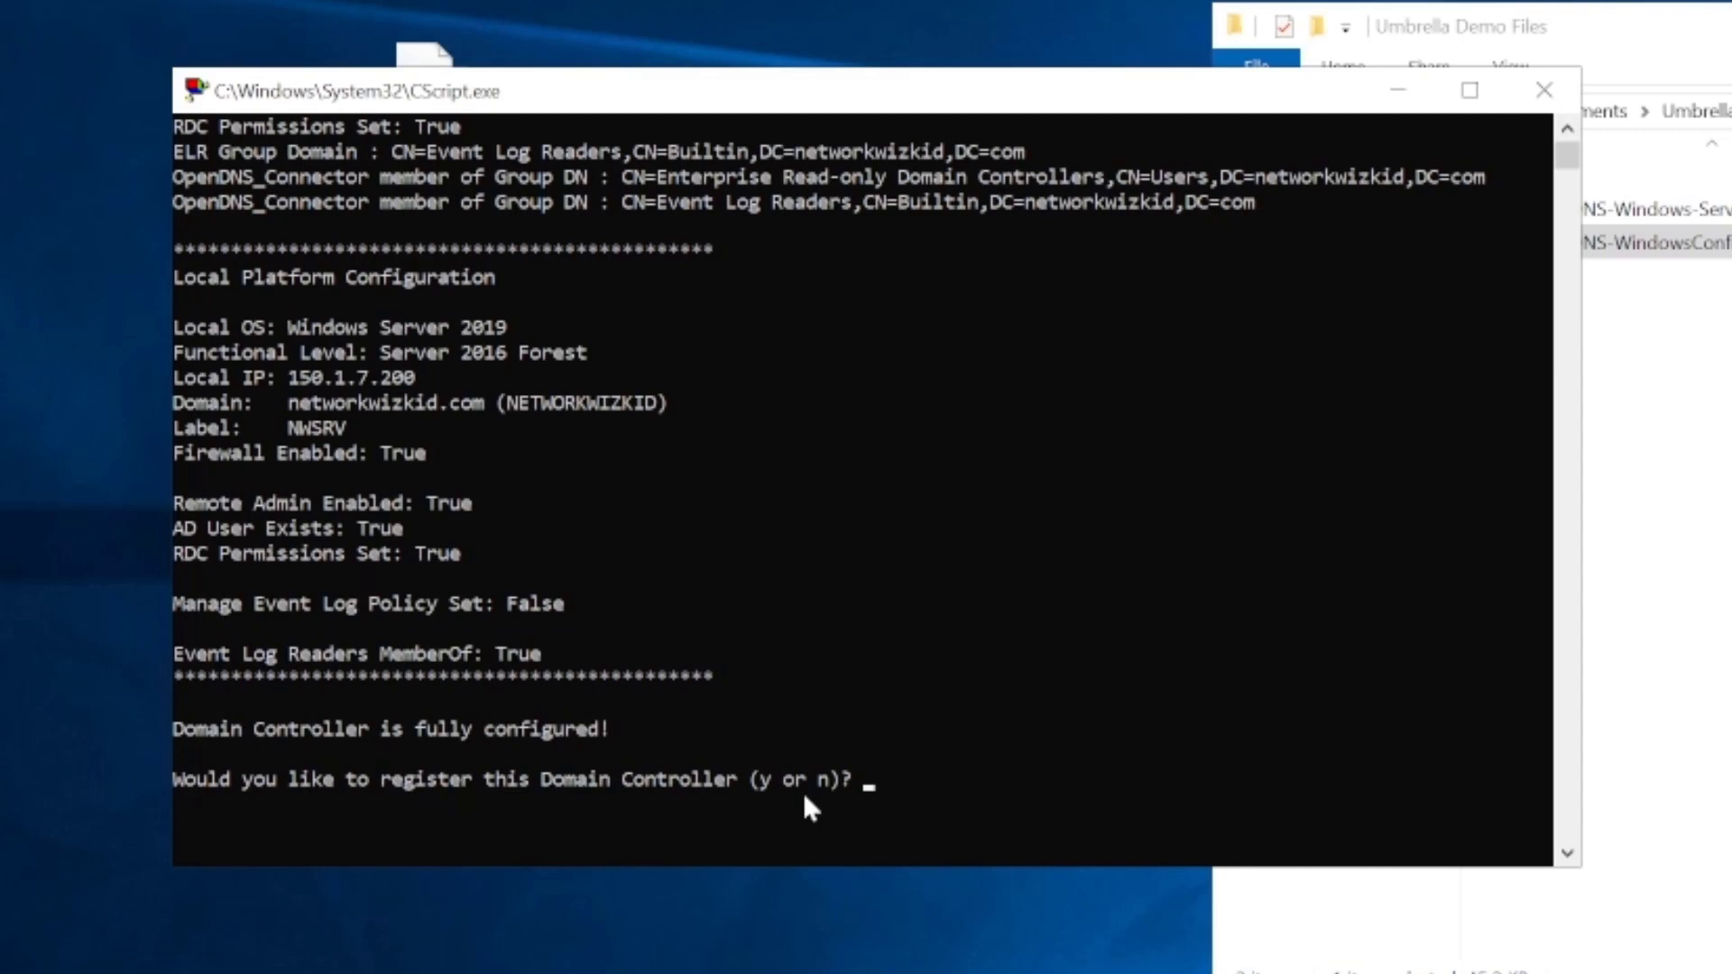
{"action": "type", "text": "y"}
{"action": "key", "text": "Return"}
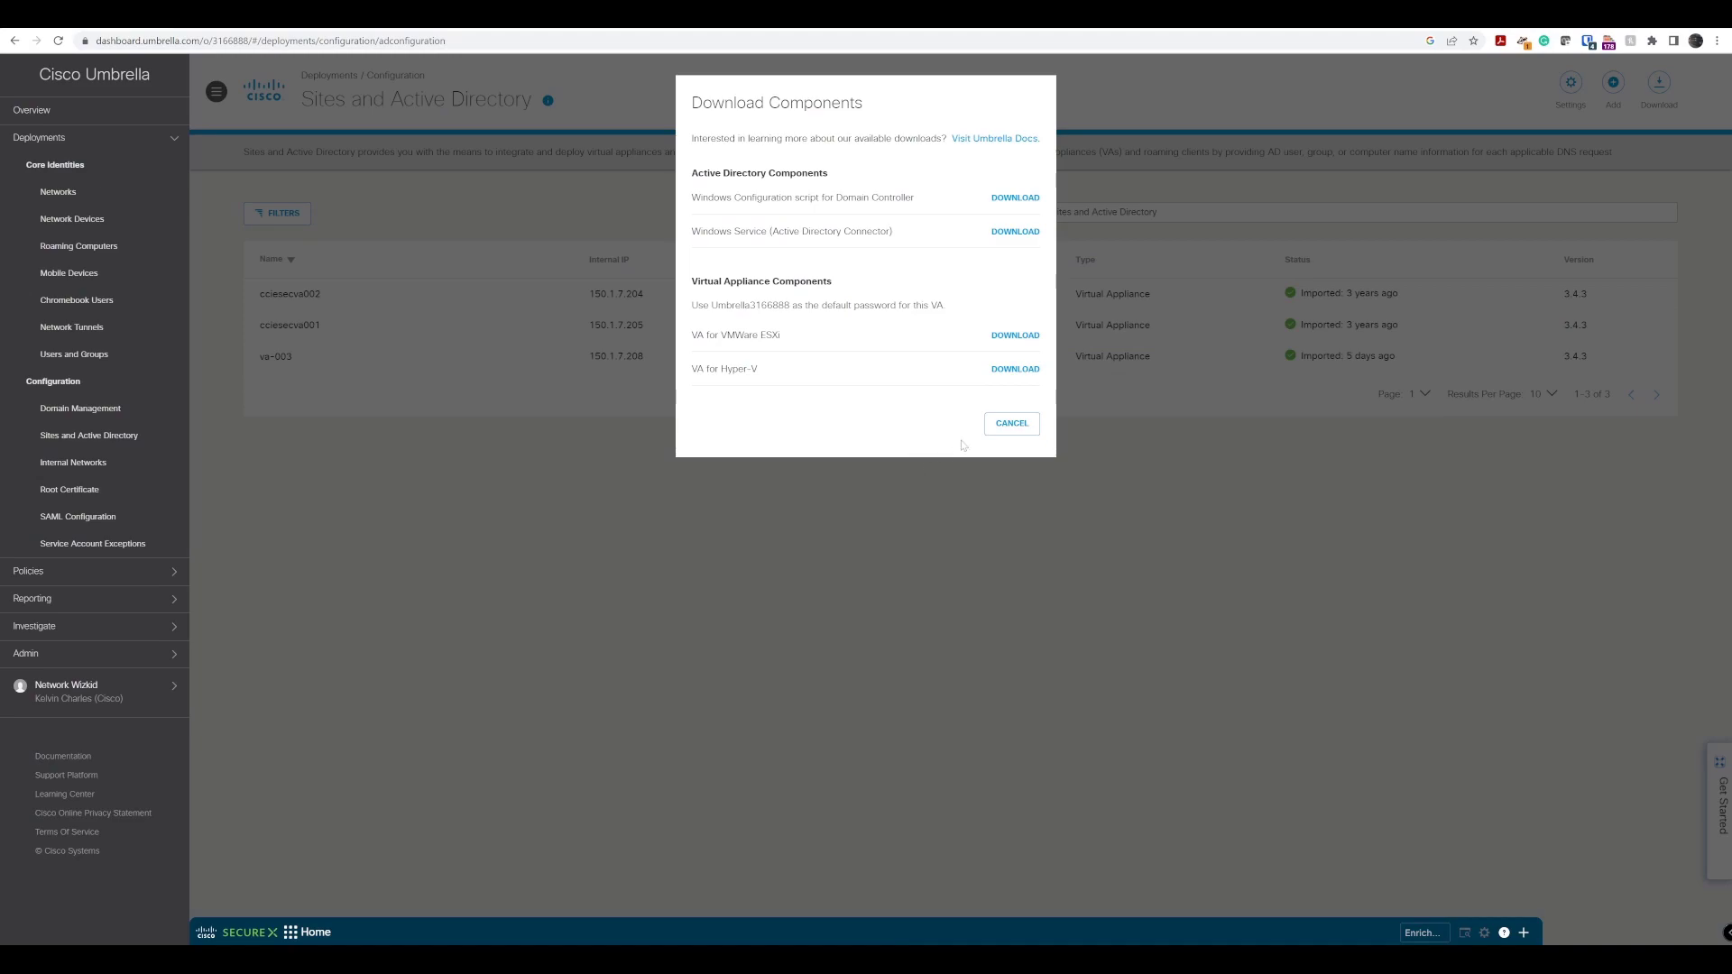
- Close Download Components, refresh the list, and highlight the new AD Connector and Domain Controller entries
{"action": "left_click", "coordinate": [1015, 424]}
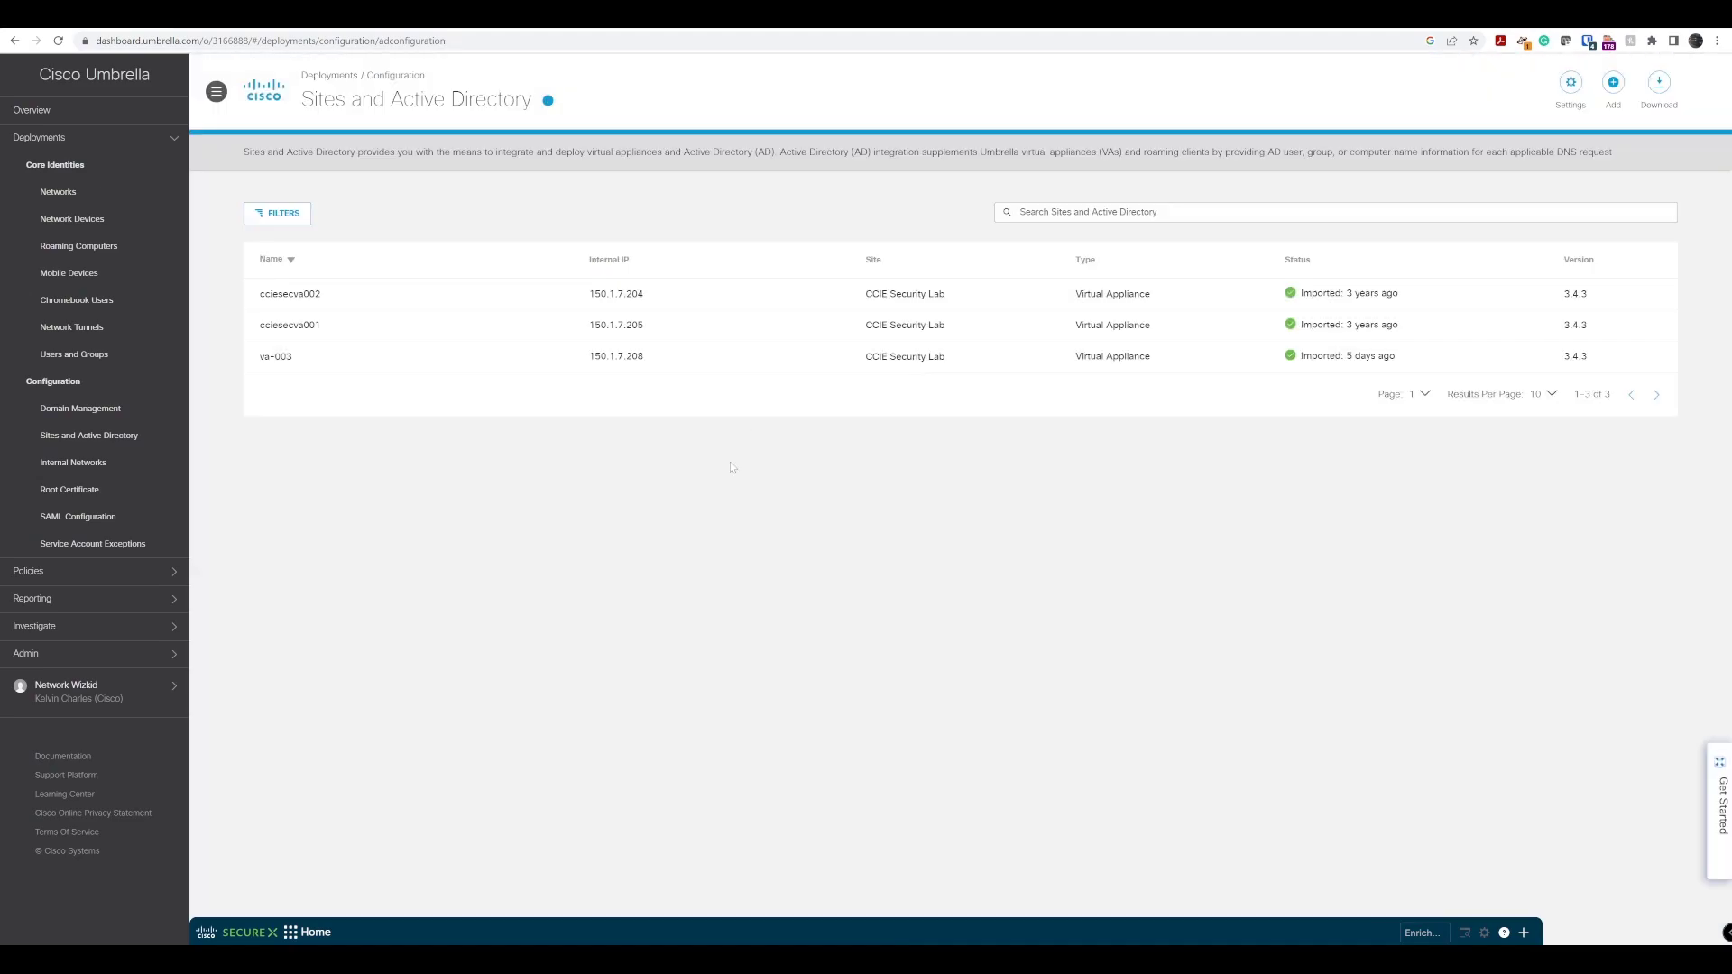
{"action": "left_click", "coordinate": [57, 41]}
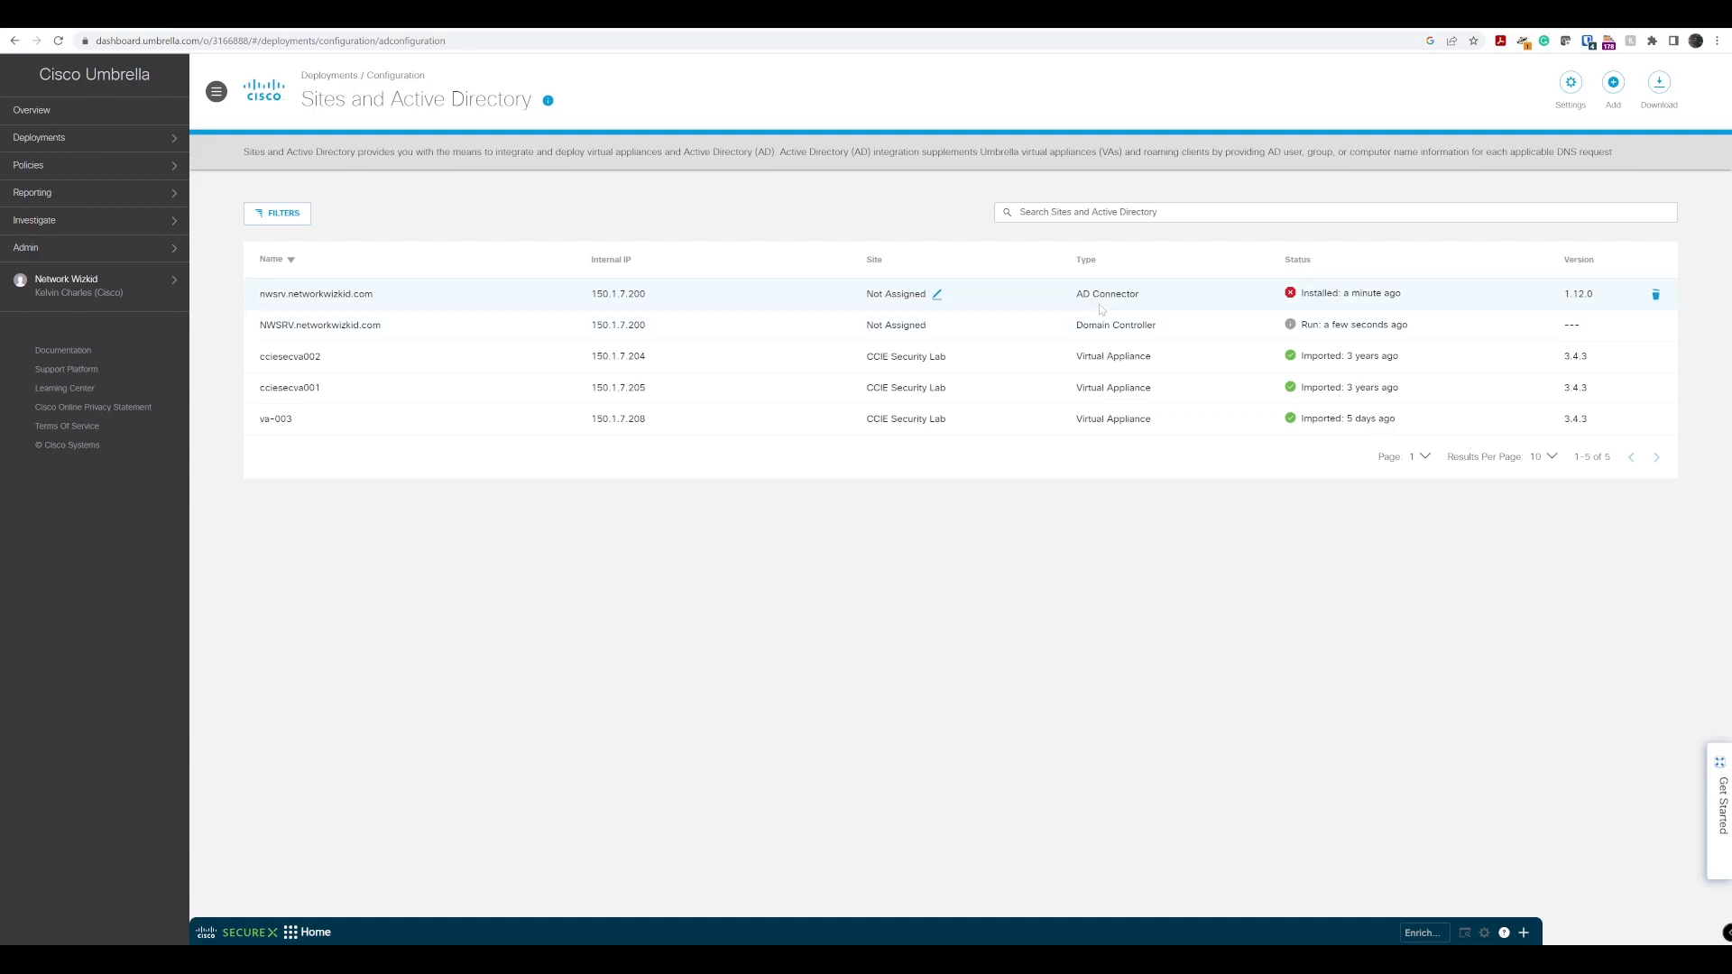
{"action": "triple_click", "coordinate": [1166, 299]}
{"action": "mouse_move", "coordinate": [1136, 294]}
{"action": "left_mouse_down"}
{"action": "mouse_move", "coordinate": [1076, 294]}
{"action": "mouse_move", "coordinate": [1143, 296]}
{"action": "left_mouse_up"}
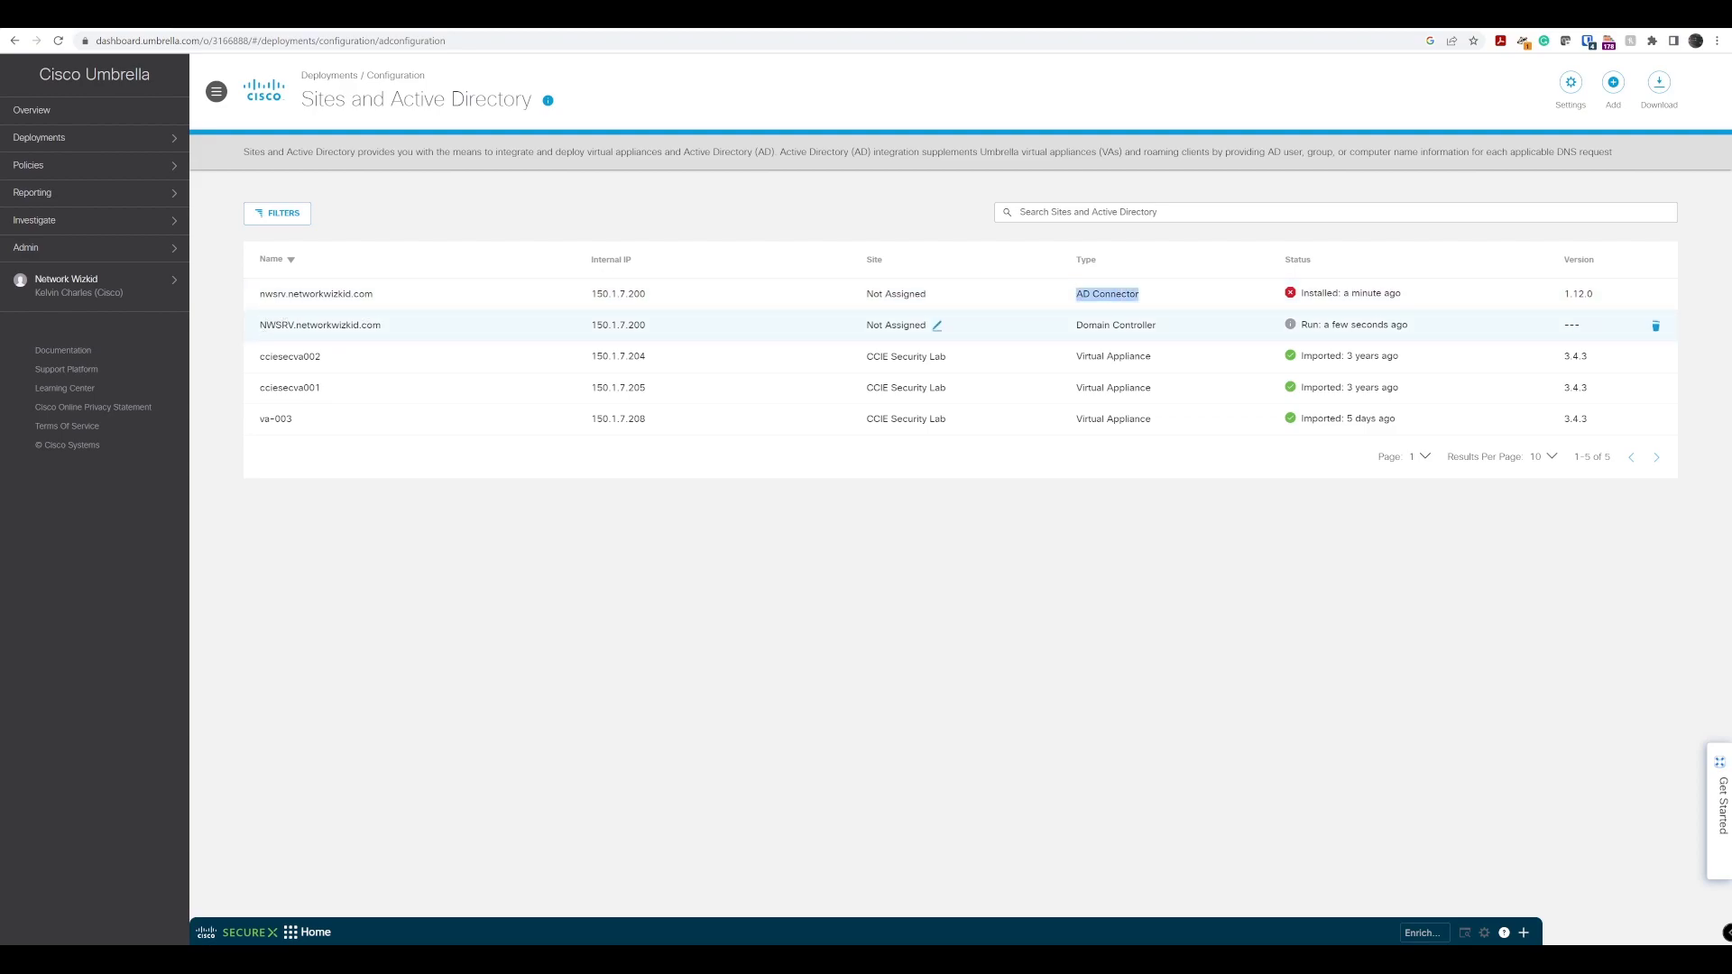
{"action": "left_click_drag", "start_coordinate": [1075, 325], "coordinate": [1163, 330]}
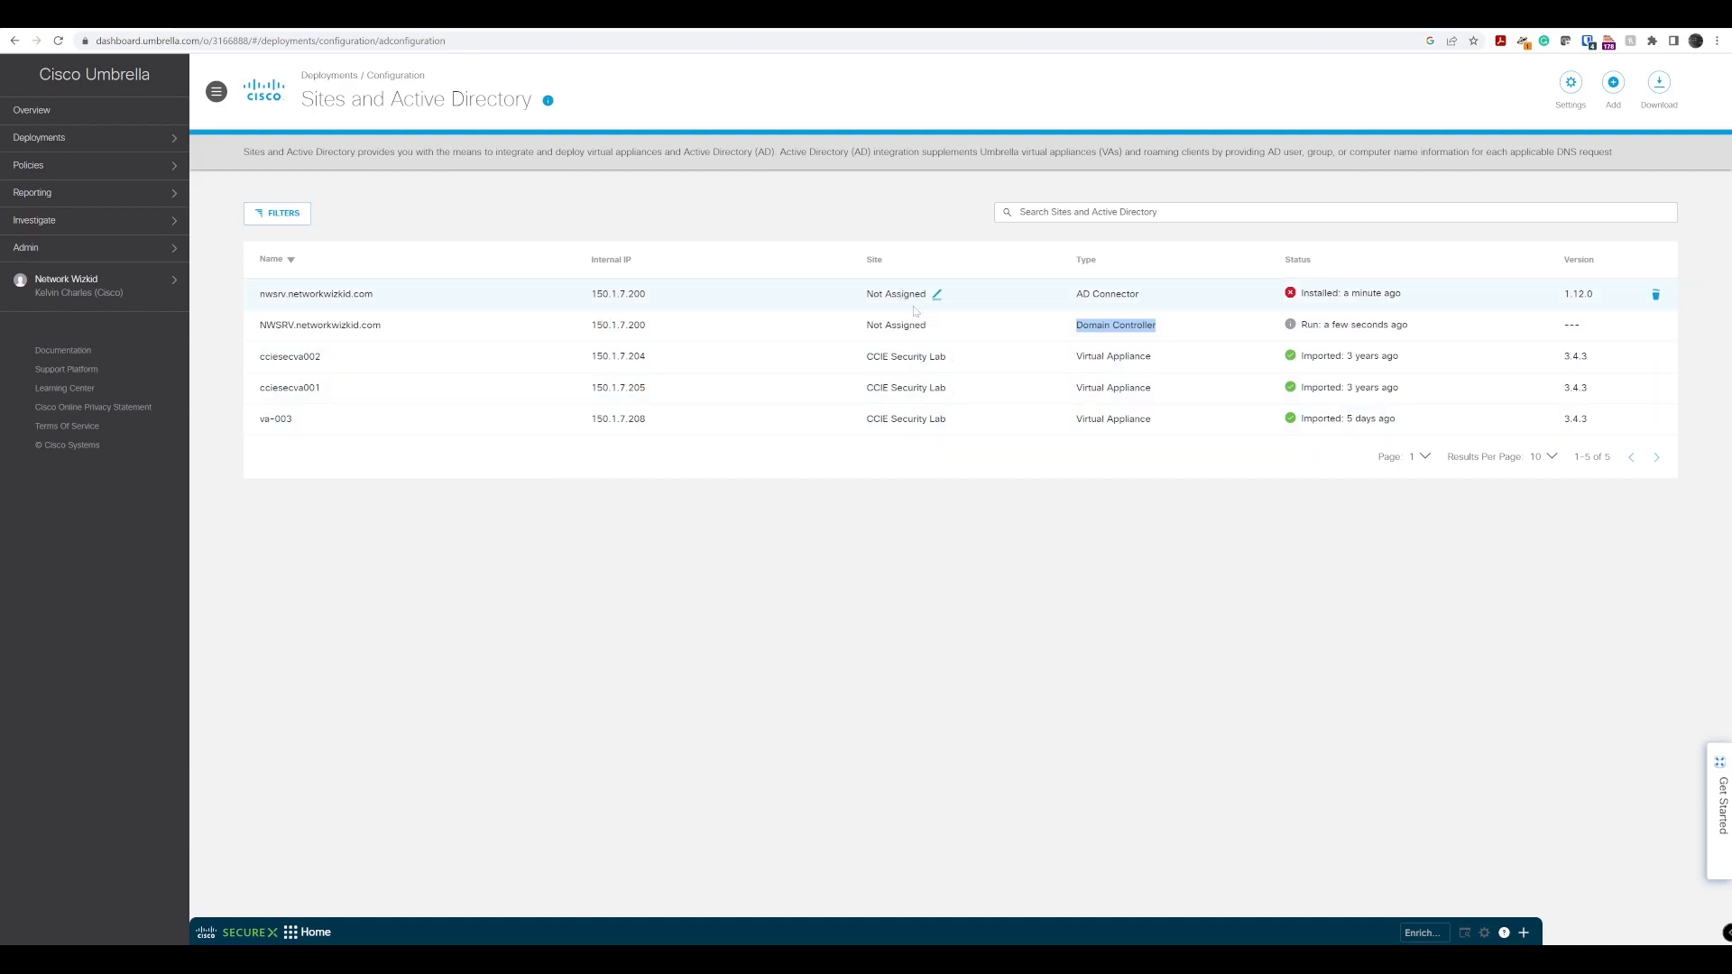
- Assign the nwsrv AD Connector to the CCIE Security Lab site
{"action": "left_click", "coordinate": [937, 294]}
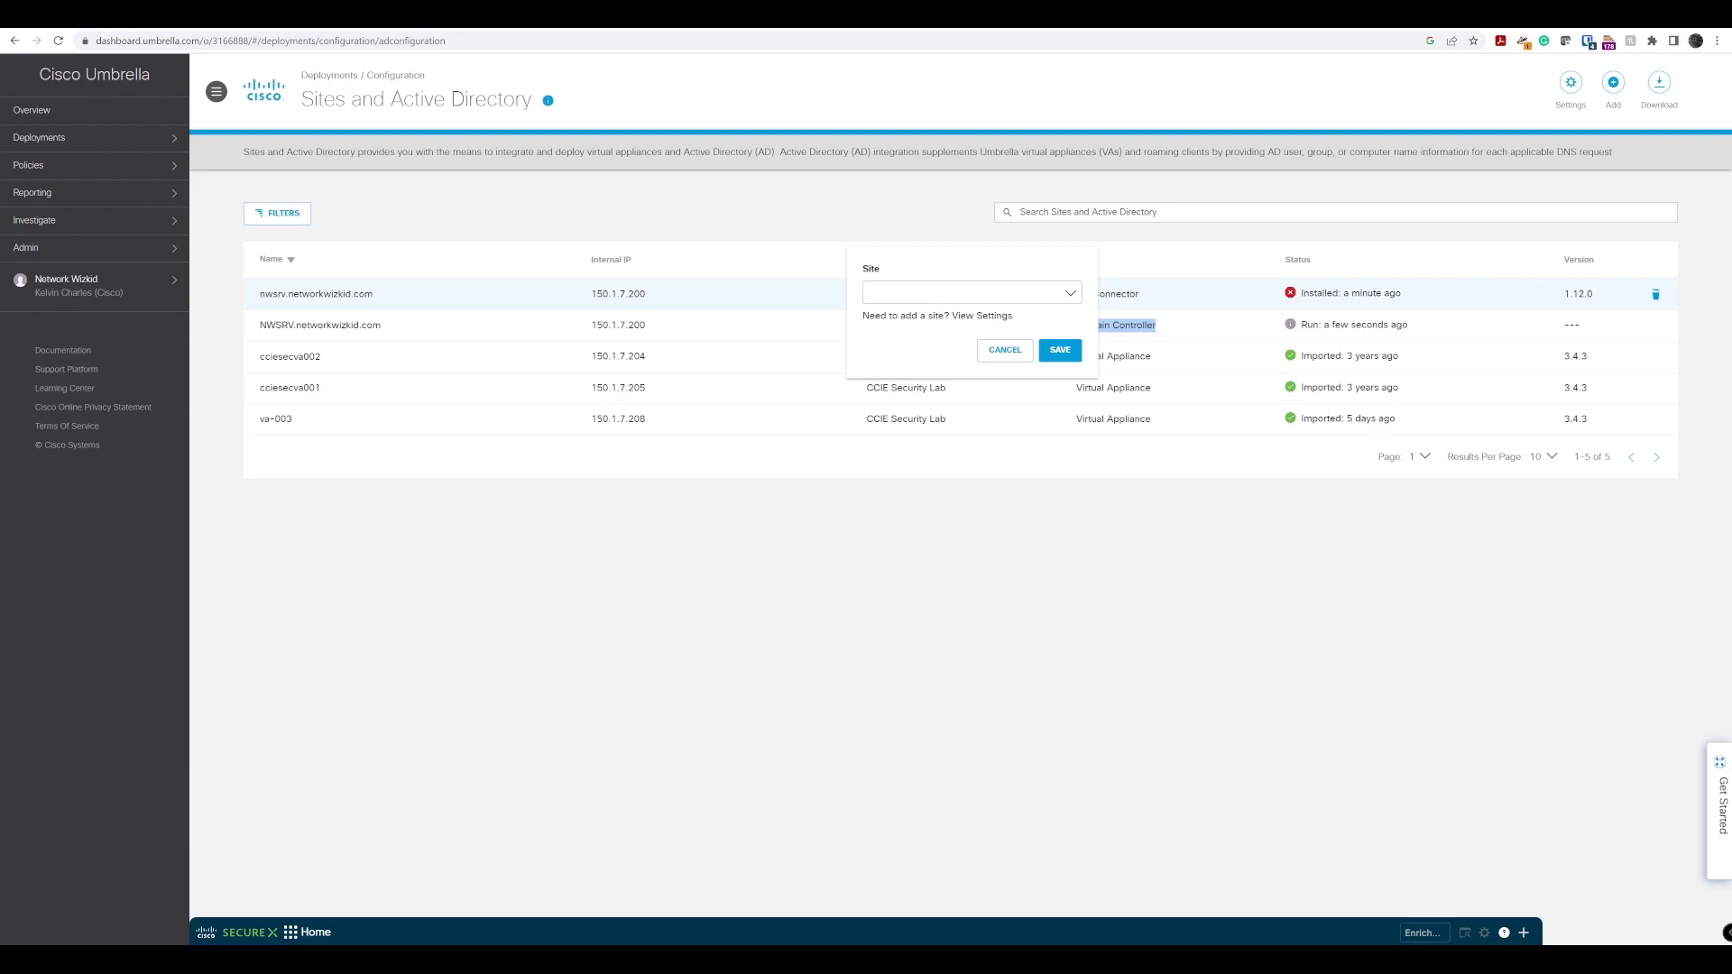
{"action": "left_click", "coordinate": [985, 298]}
{"action": "left_click", "coordinate": [983, 323]}
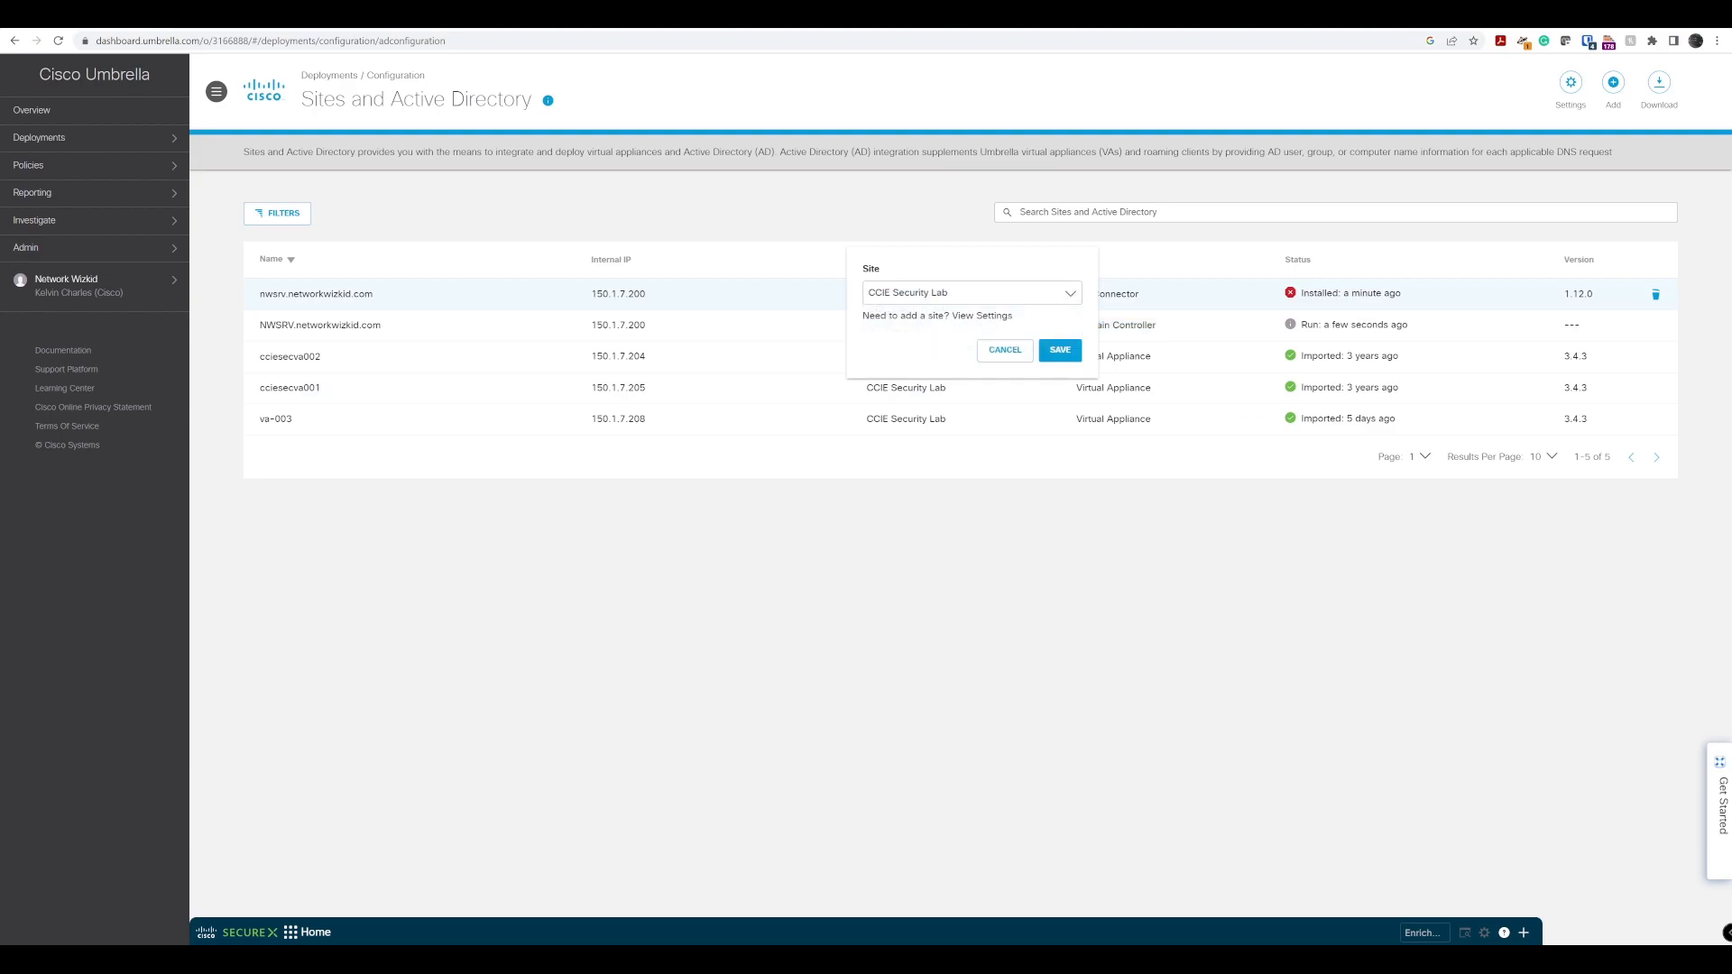
{"action": "left_click", "coordinate": [1048, 350]}
- Assign the NWSRV Domain Controller to the CCIE Security Lab site
{"action": "left_click", "coordinate": [938, 327]}
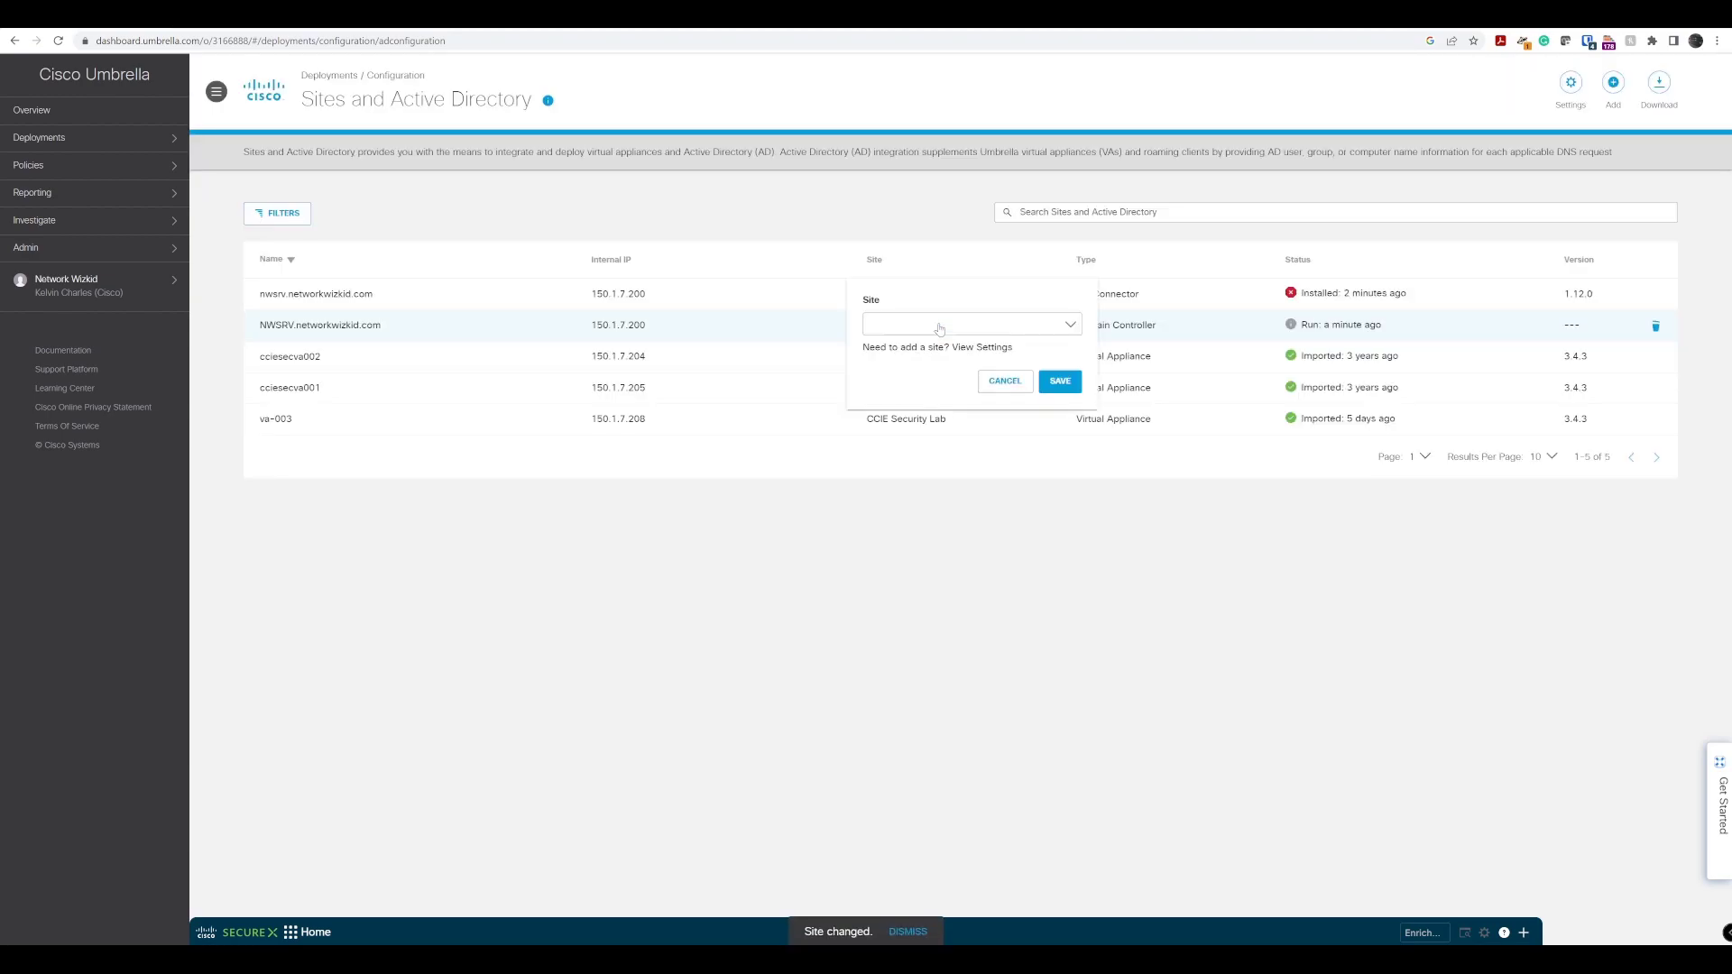
{"action": "left_click", "coordinate": [968, 326]}
{"action": "left_click", "coordinate": [967, 354]}
{"action": "left_click", "coordinate": [1057, 381]}
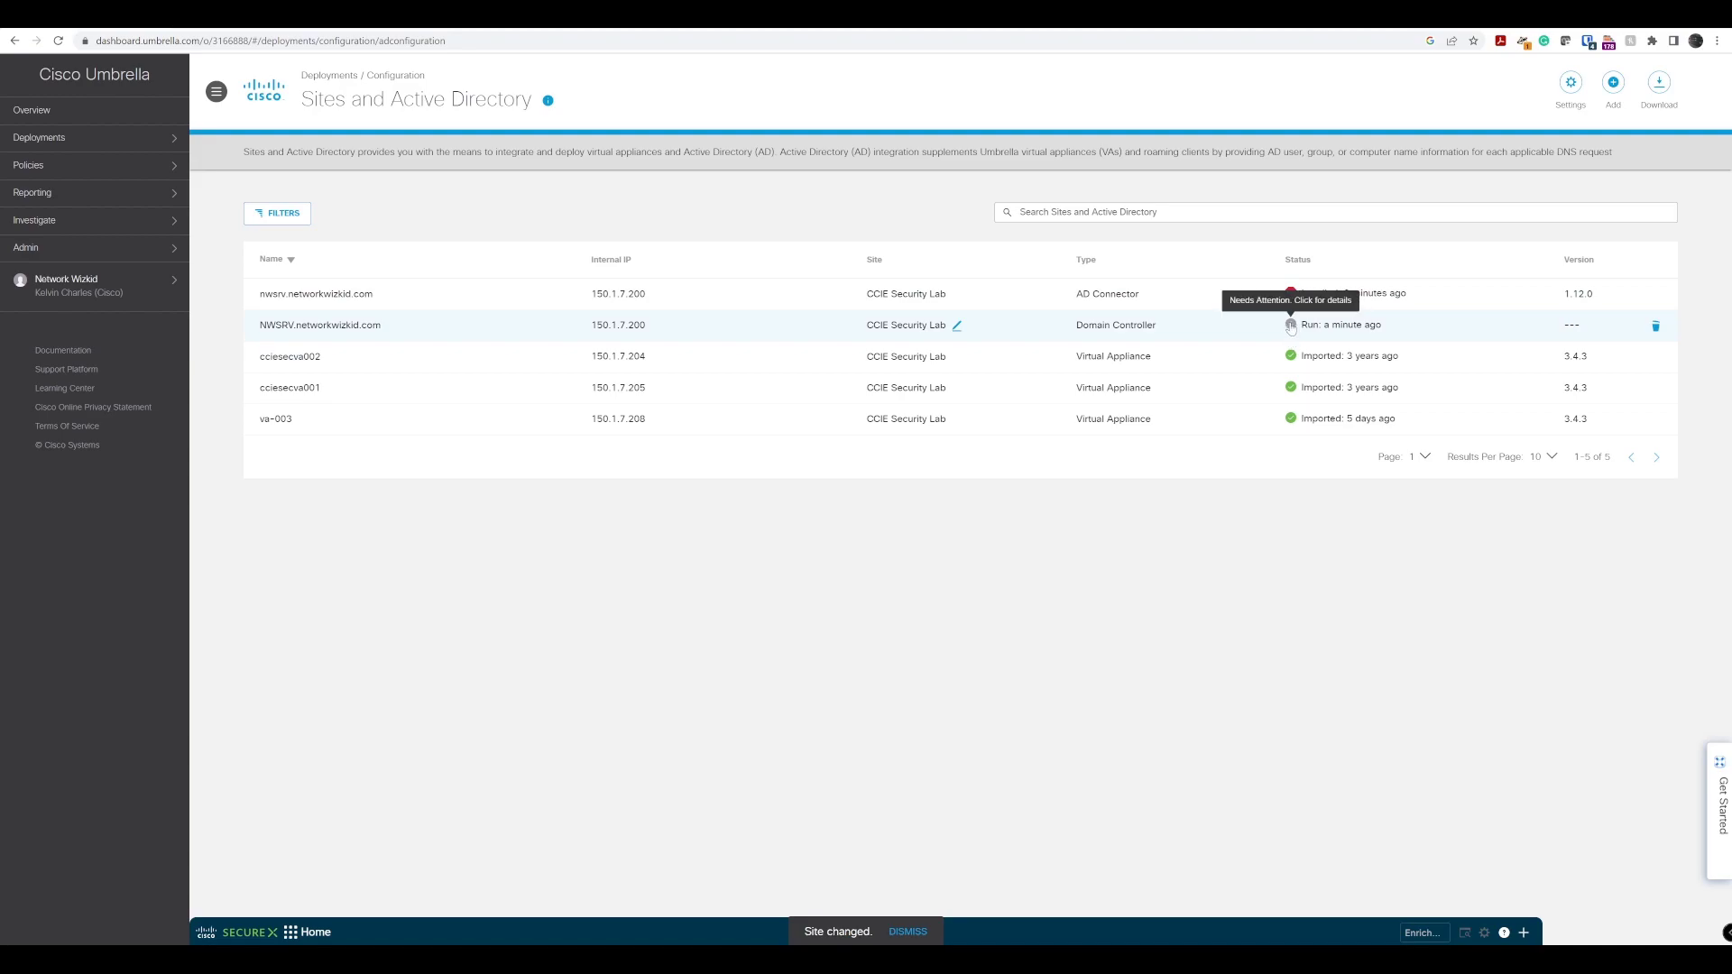
- Review the AD Connector's error details, then move to the va-003 PuTTY session once both components show healthy
{"action": "left_click", "coordinate": [1291, 295]}
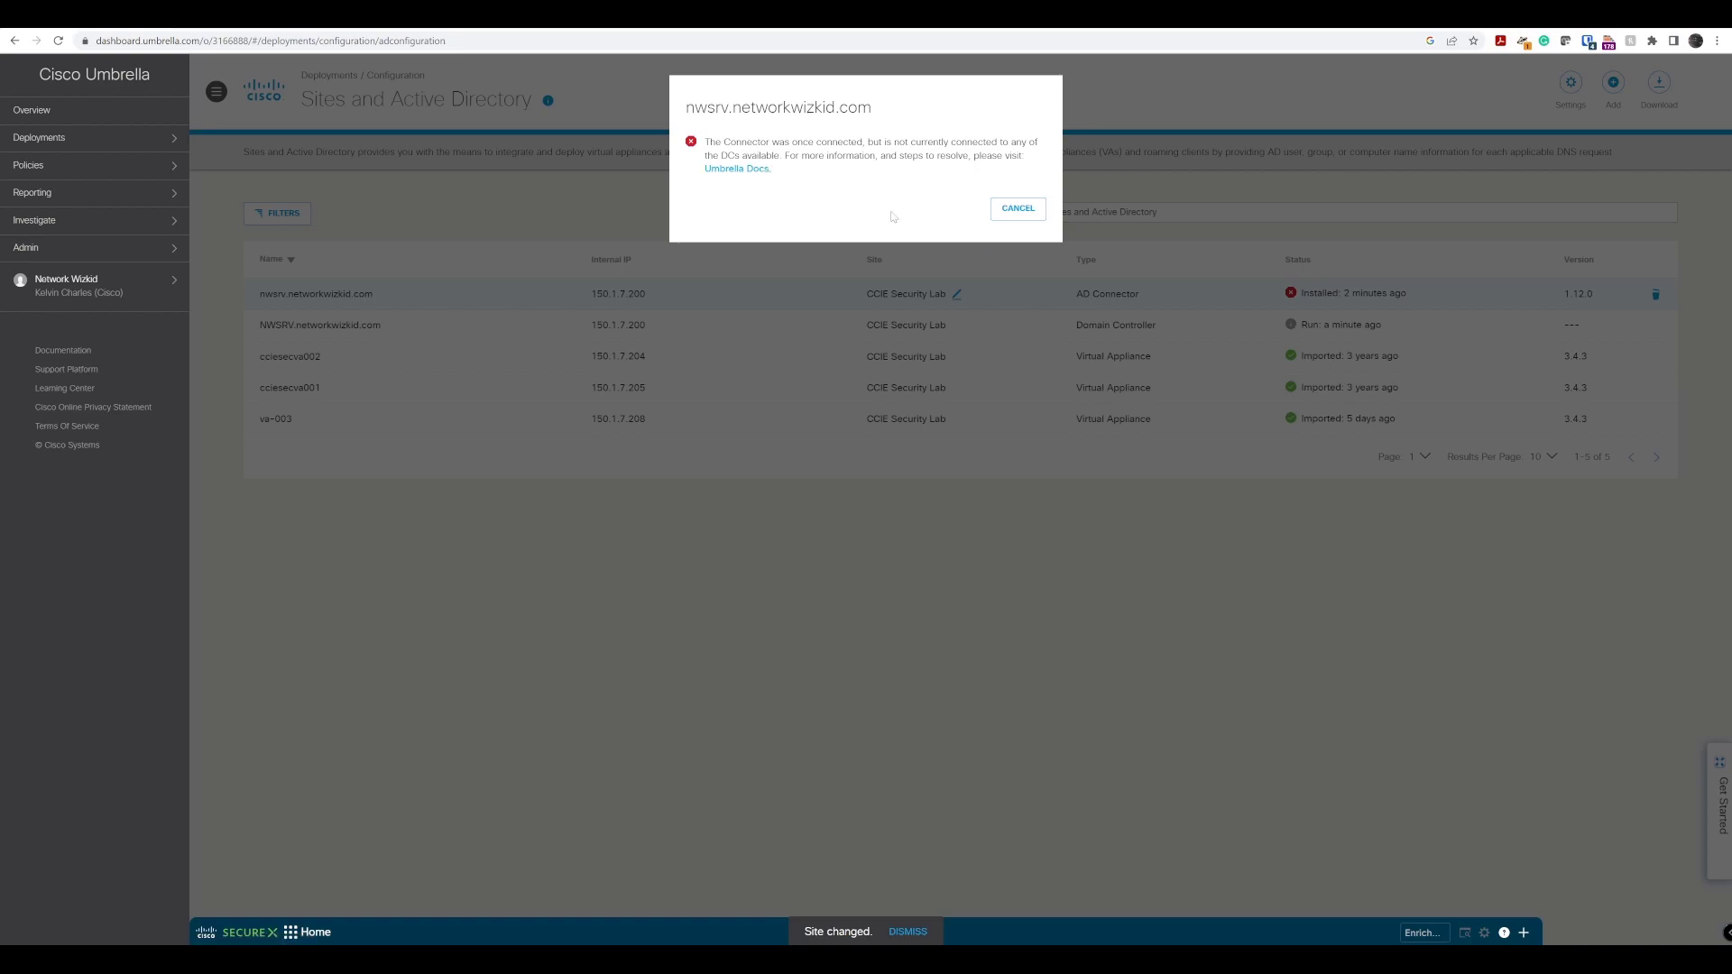
{"action": "left_click", "coordinate": [1020, 210]}
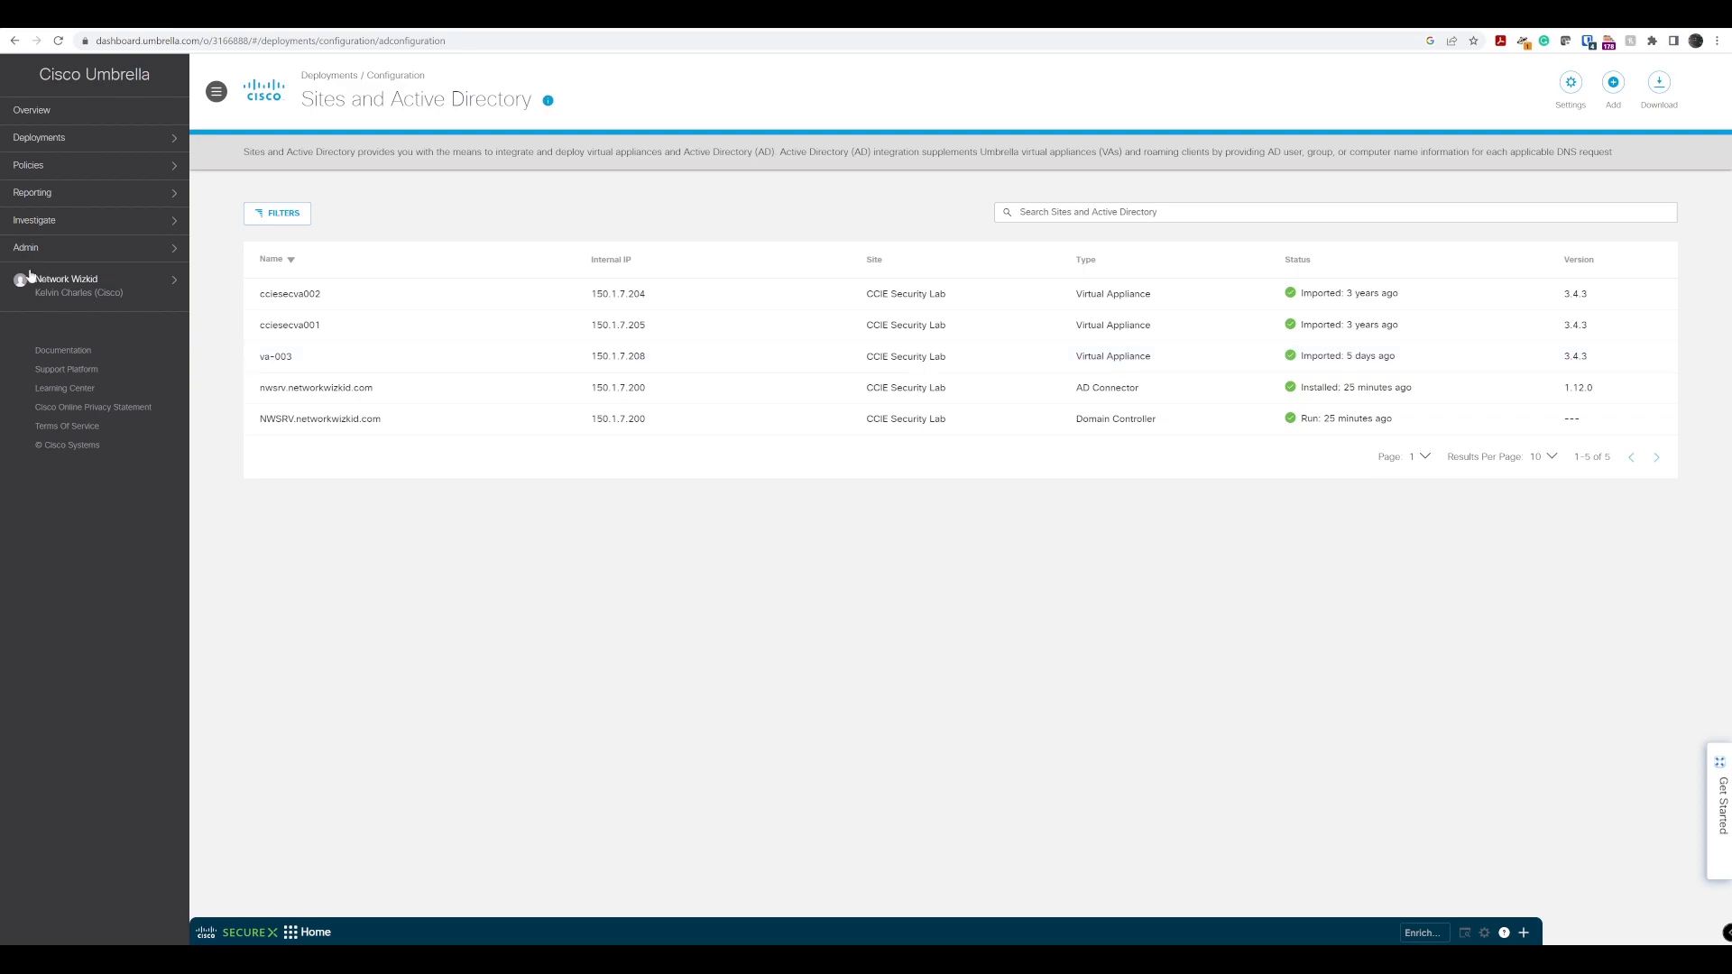
{"action": "key", "text": "alt+Tab"}
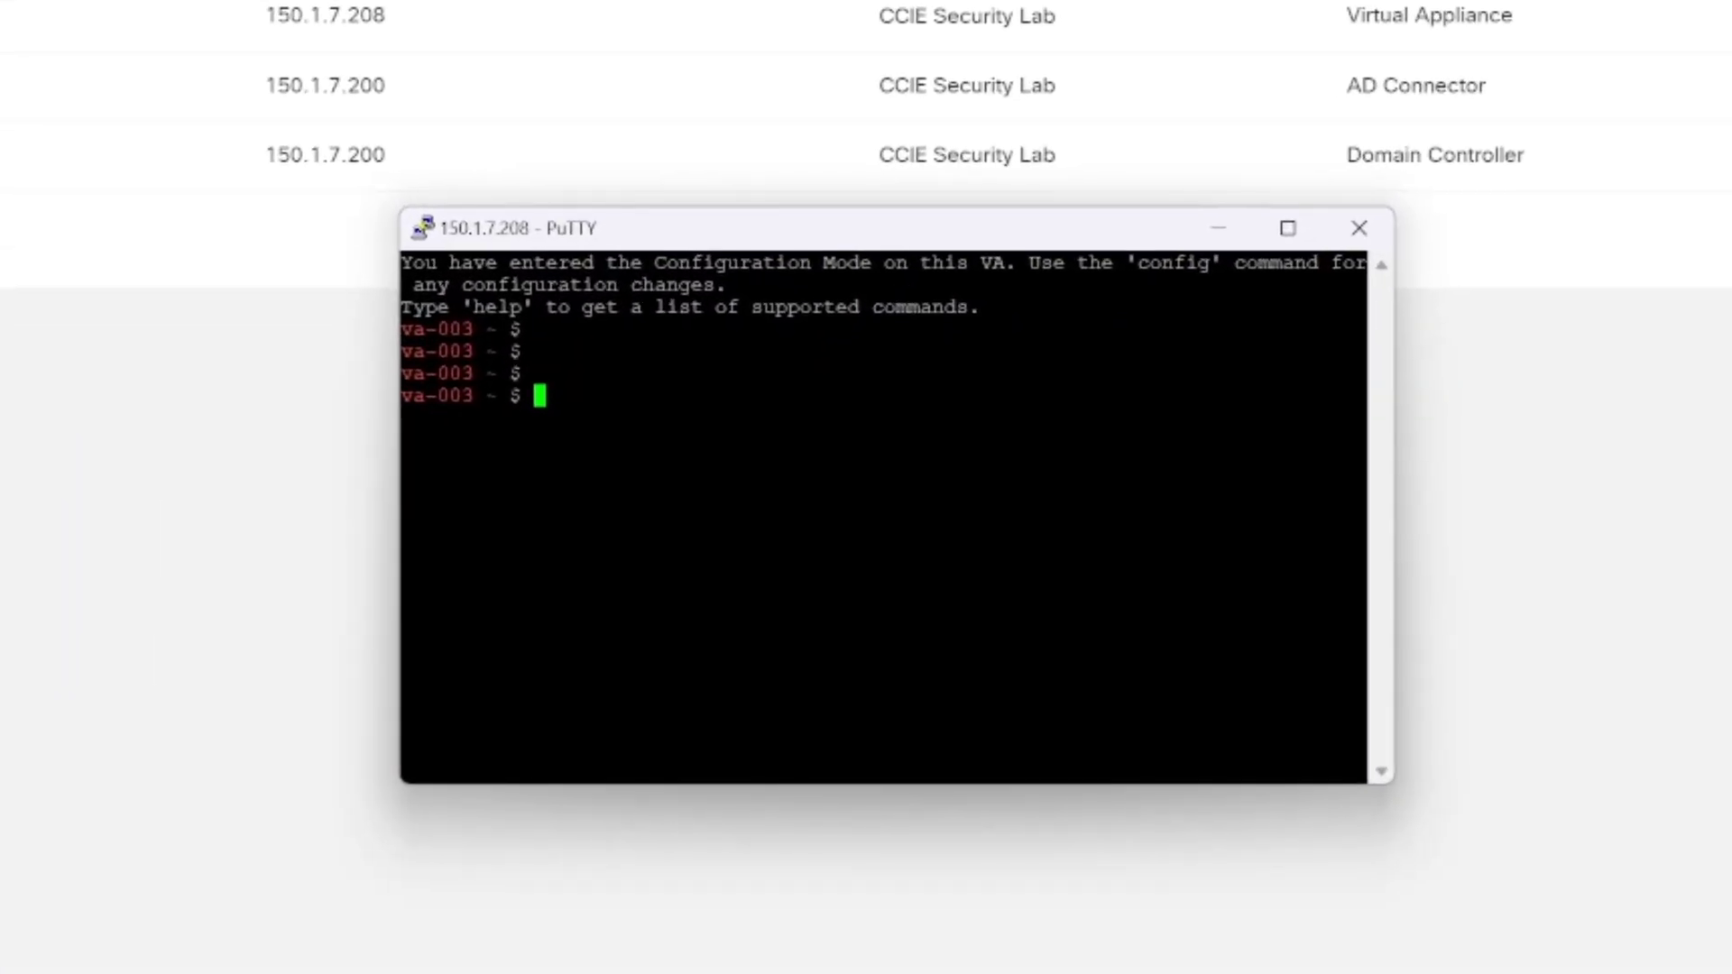
- Run 'config va help' and read through the appliance's configuration command usage
{"action": "type", "text": "config va "}
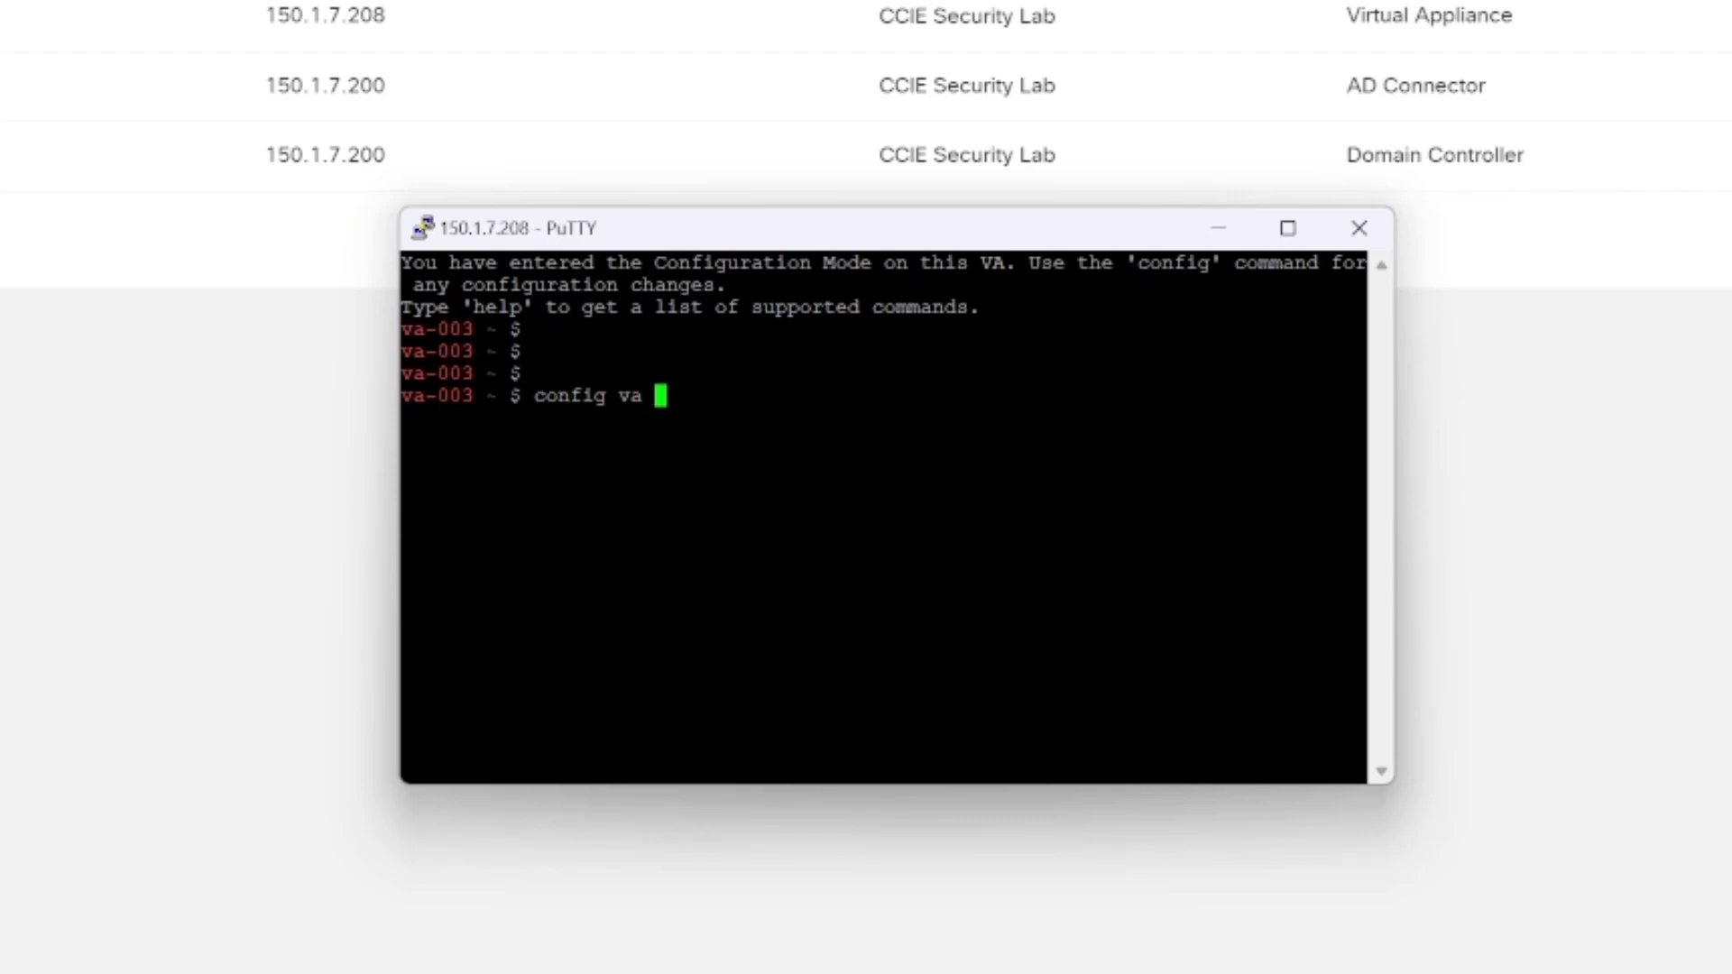
{"action": "type", "text": "help"}
{"action": "key", "text": "Return"}
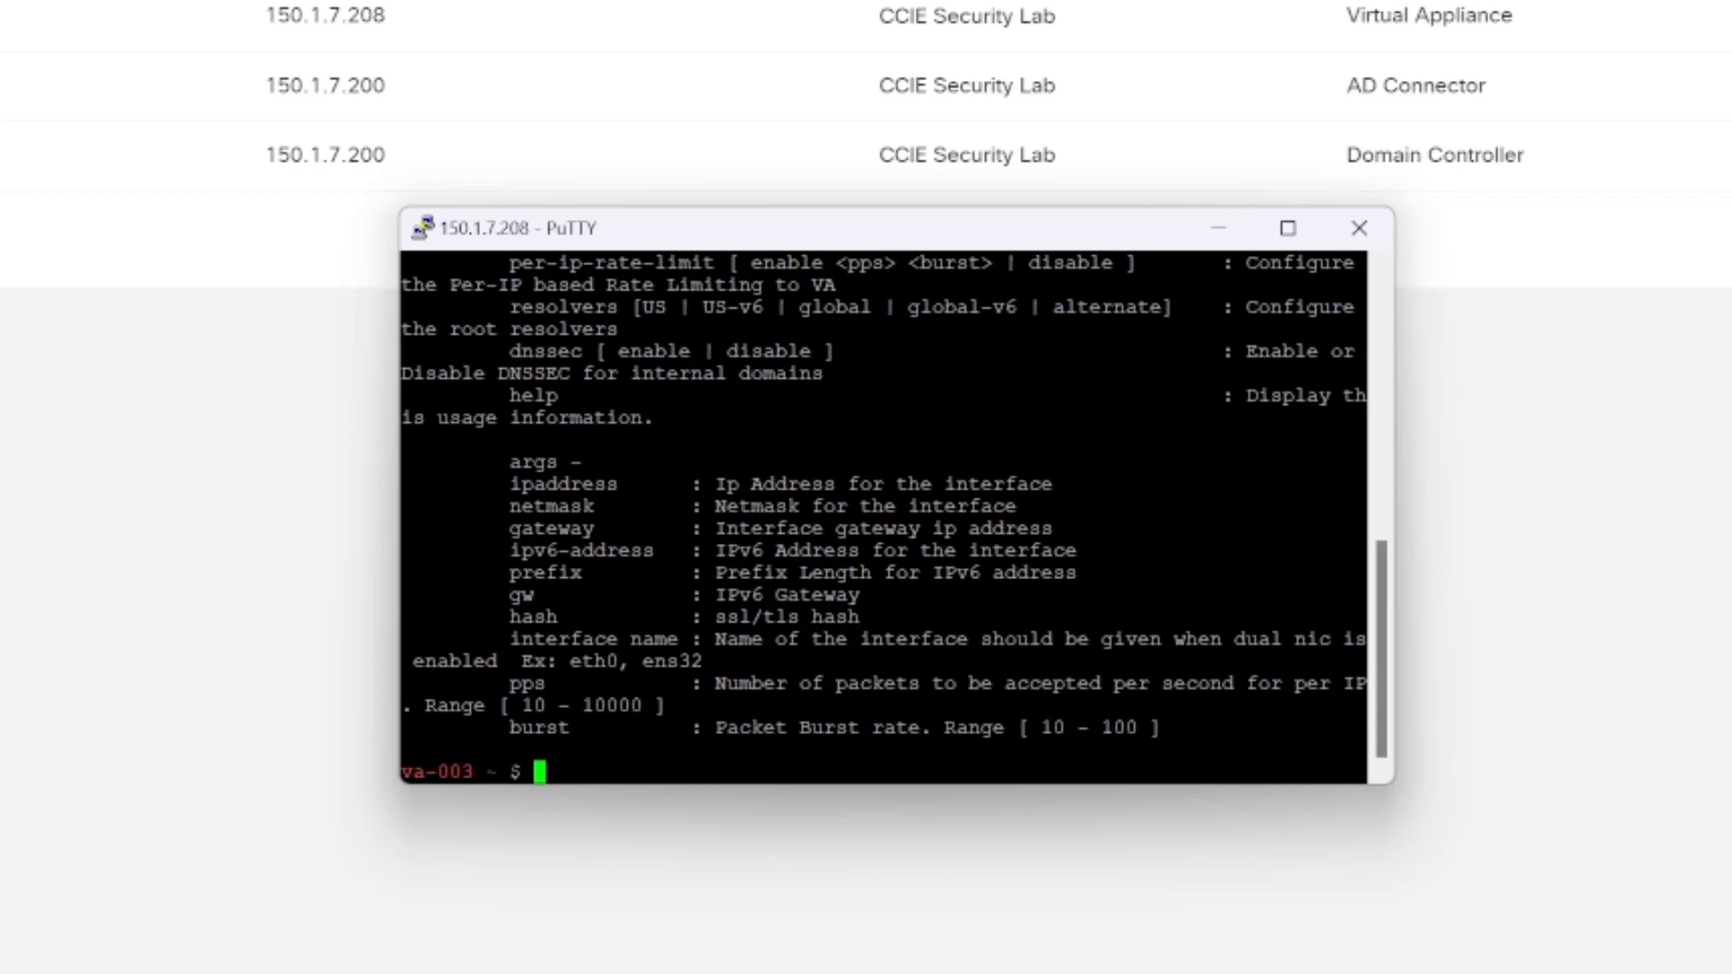
{"action": "key", "text": "shift+Page_Up"}
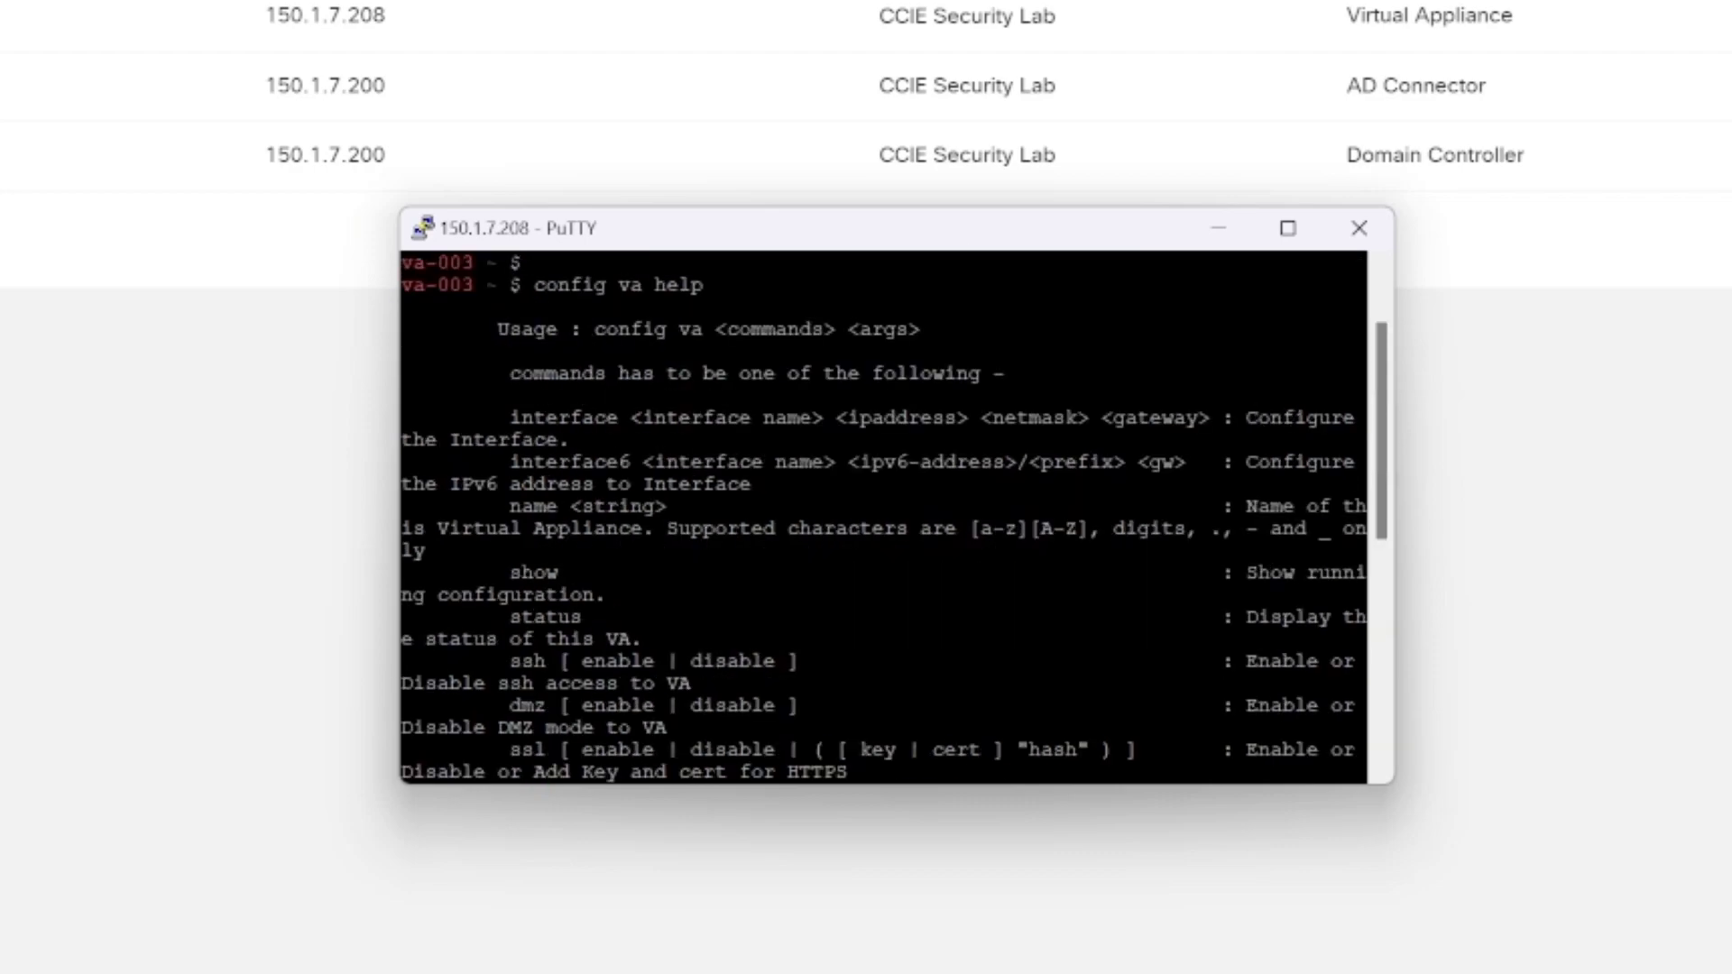
{"action": "key", "text": "shift+Page_Down"}
{"action": "key", "text": "shift+Page_Down"}
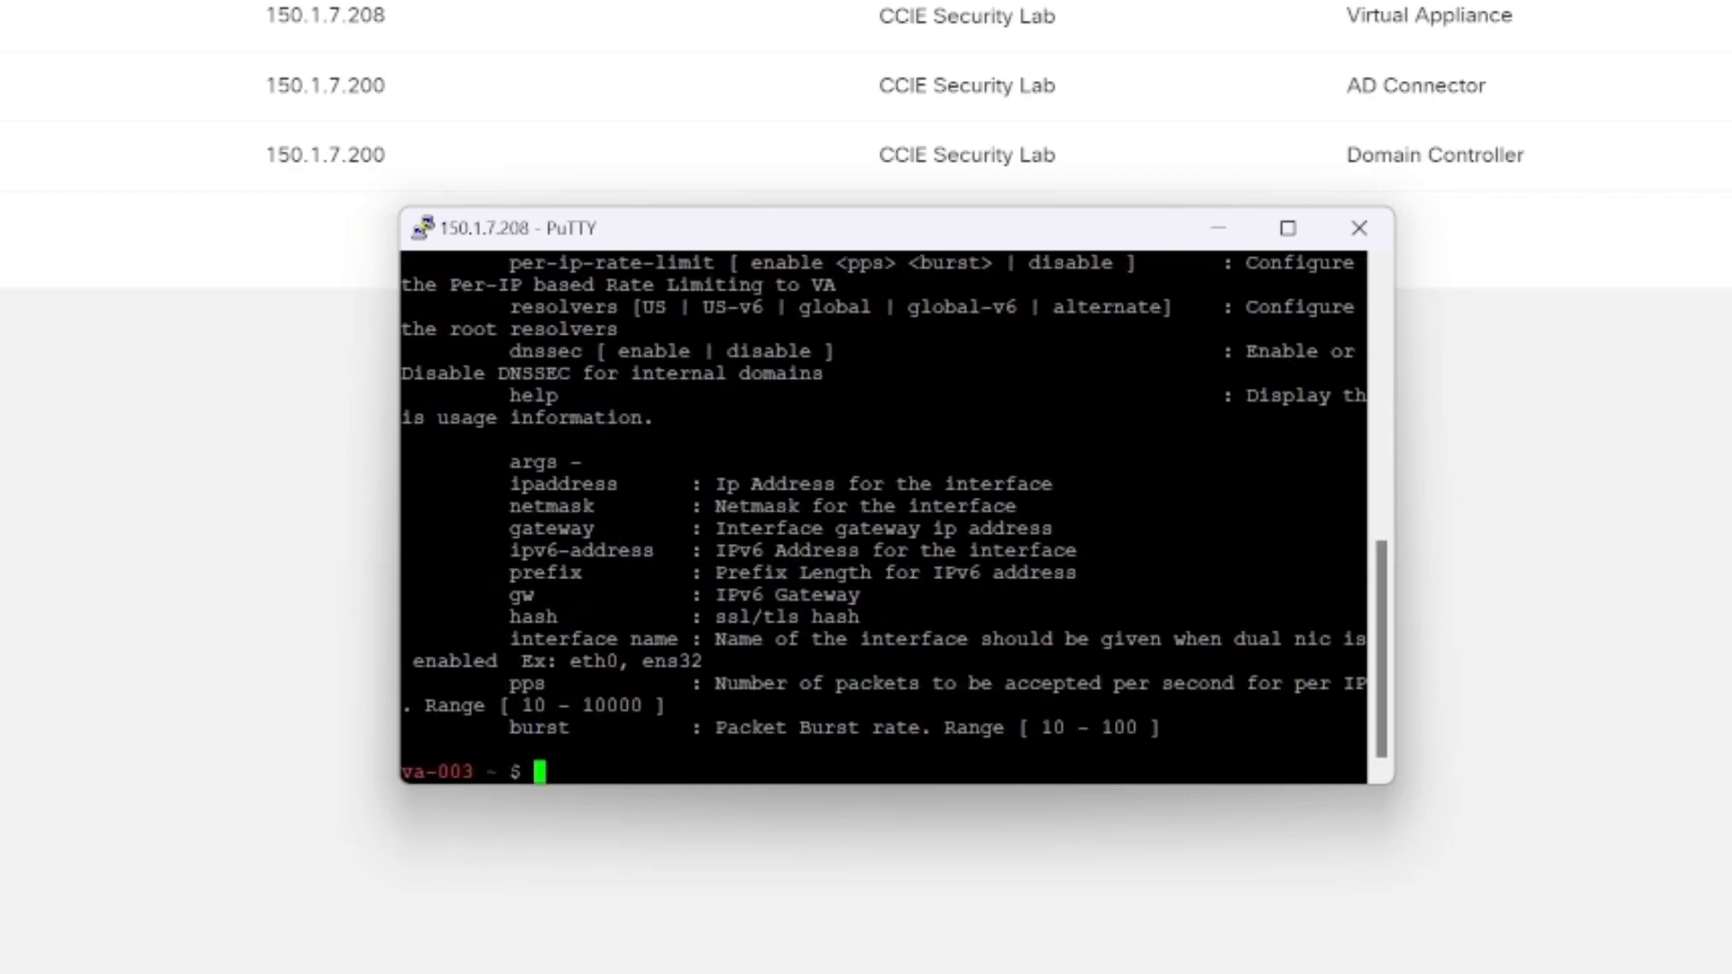
- Run 'config va show' to display va-003's current configuration and scroll through it
{"action": "key", "text": "Up"}
{"action": "key", "text": "BackSpace"}
{"action": "key", "text": "BackSpace"}
{"action": "key", "text": "BackSpace"}
{"action": "key", "text": "BackSpace"}
{"action": "type", "text": "show"}
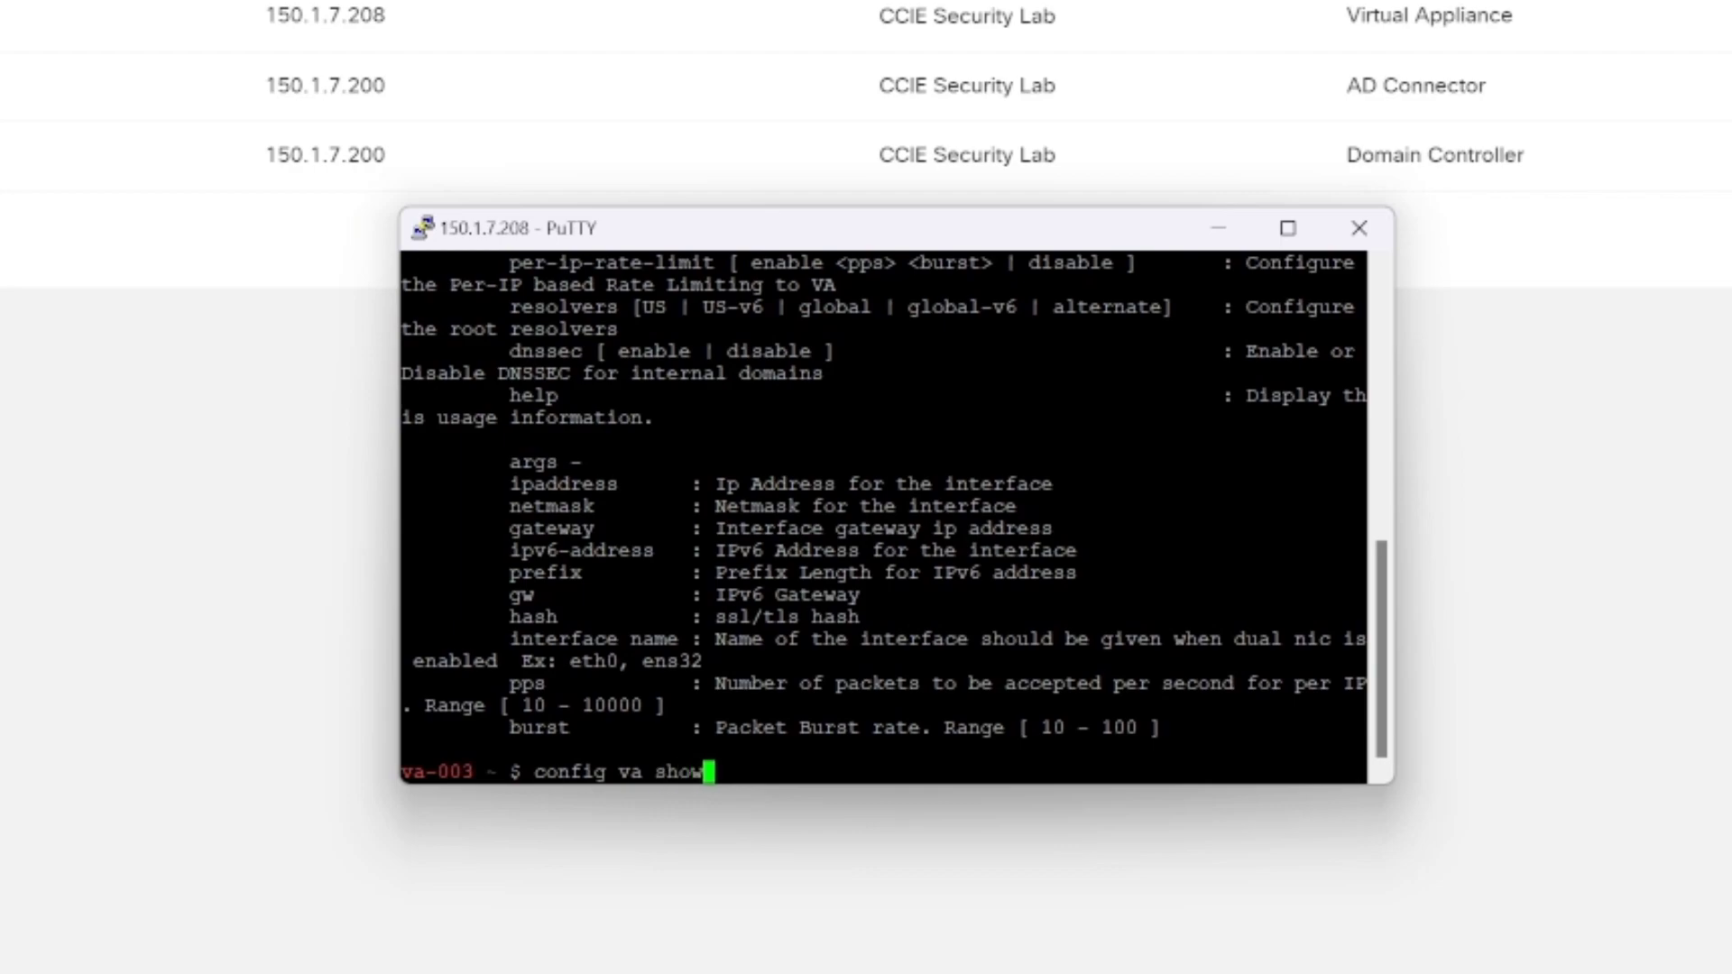
{"action": "key", "text": "Return"}
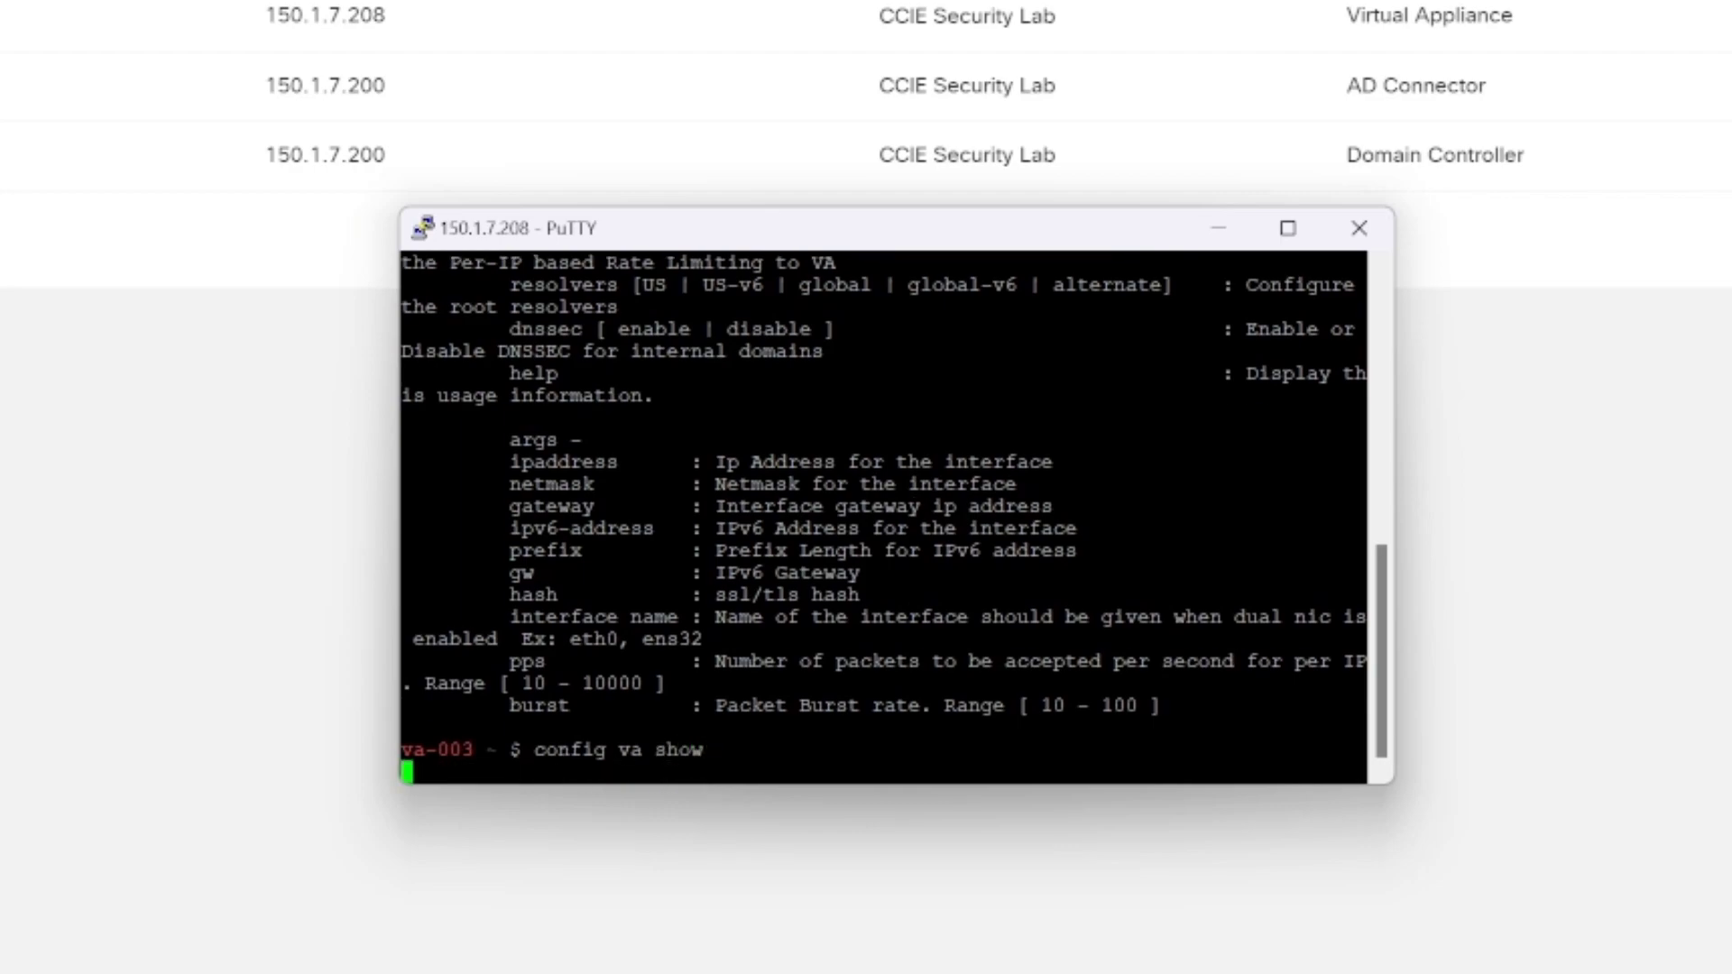
{"action": "scroll", "coordinate": [1344, 575], "scroll_direction": "up", "scroll_amount": 4}
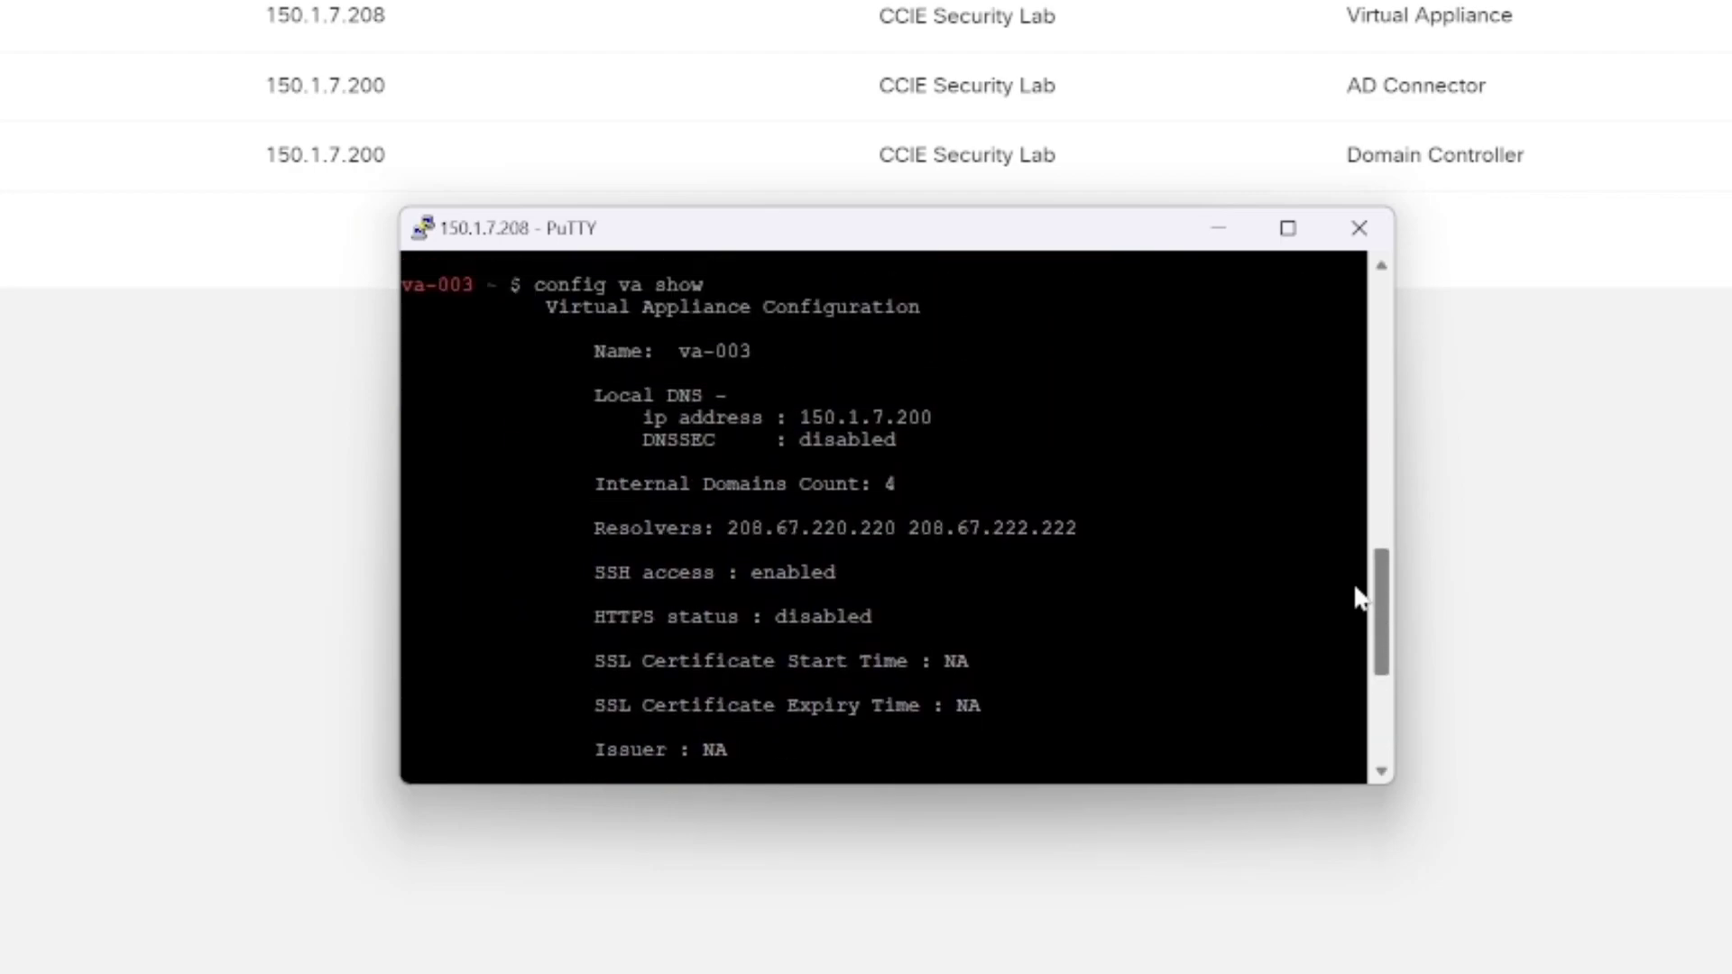
{"action": "scroll", "coordinate": [1344, 575], "scroll_direction": "up", "scroll_amount": 2}
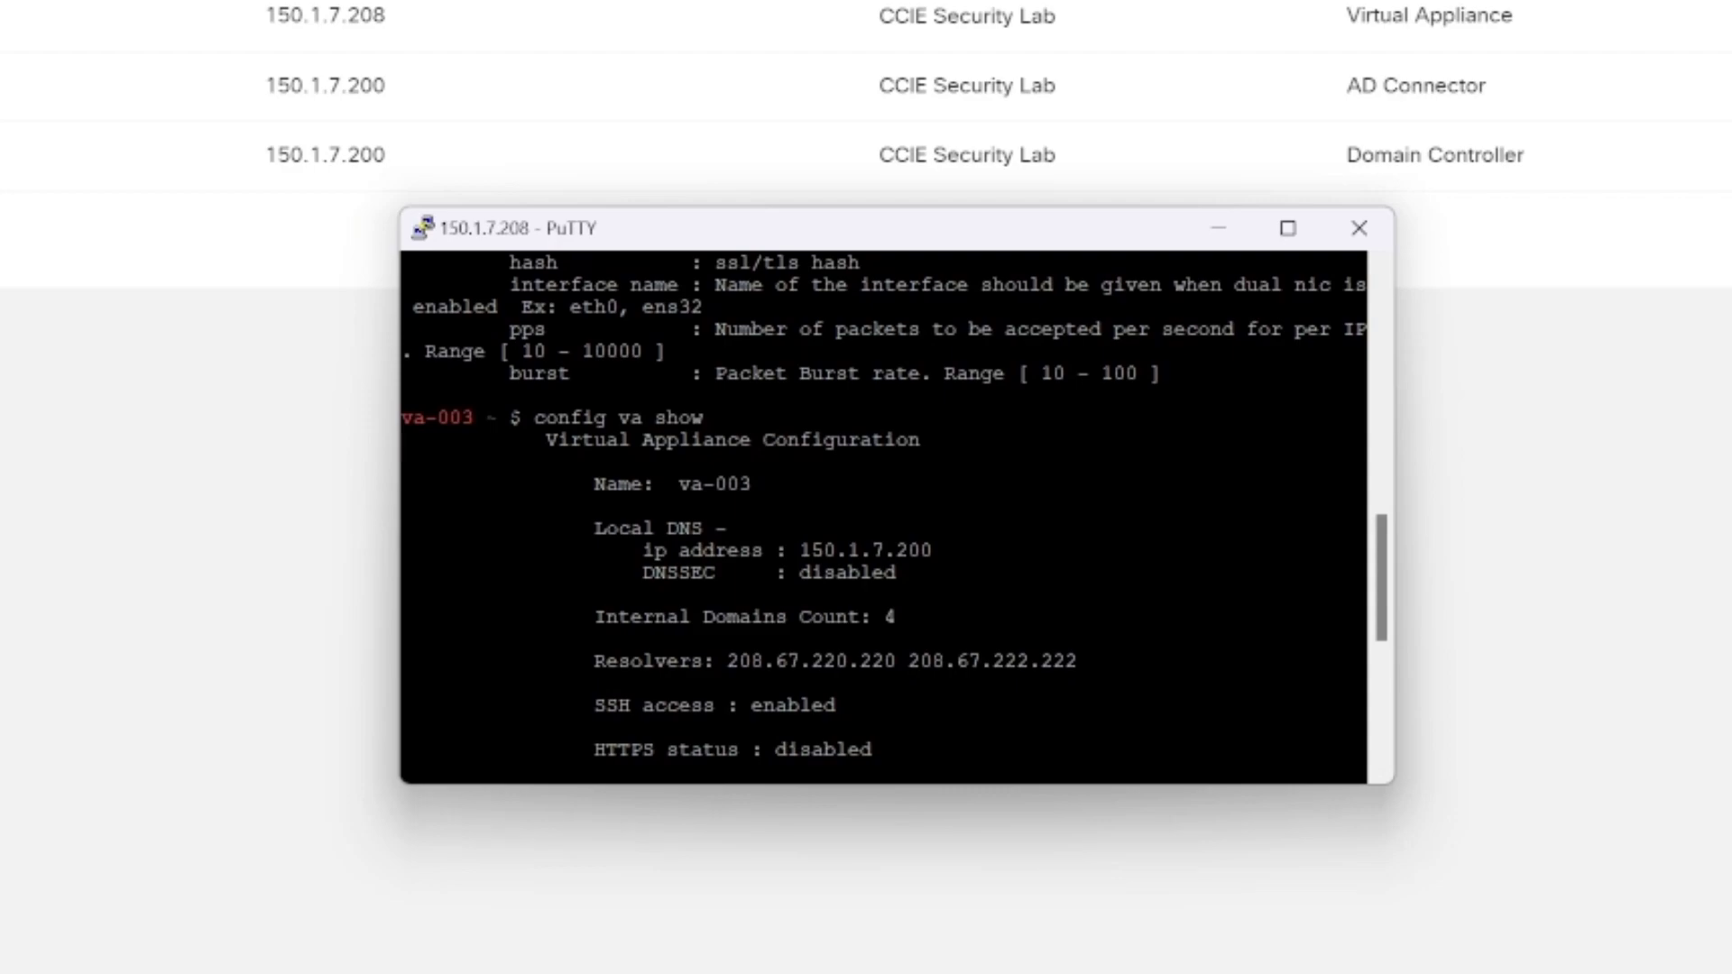
{"action": "scroll", "coordinate": [884, 515], "scroll_direction": "down", "scroll_amount": 7}
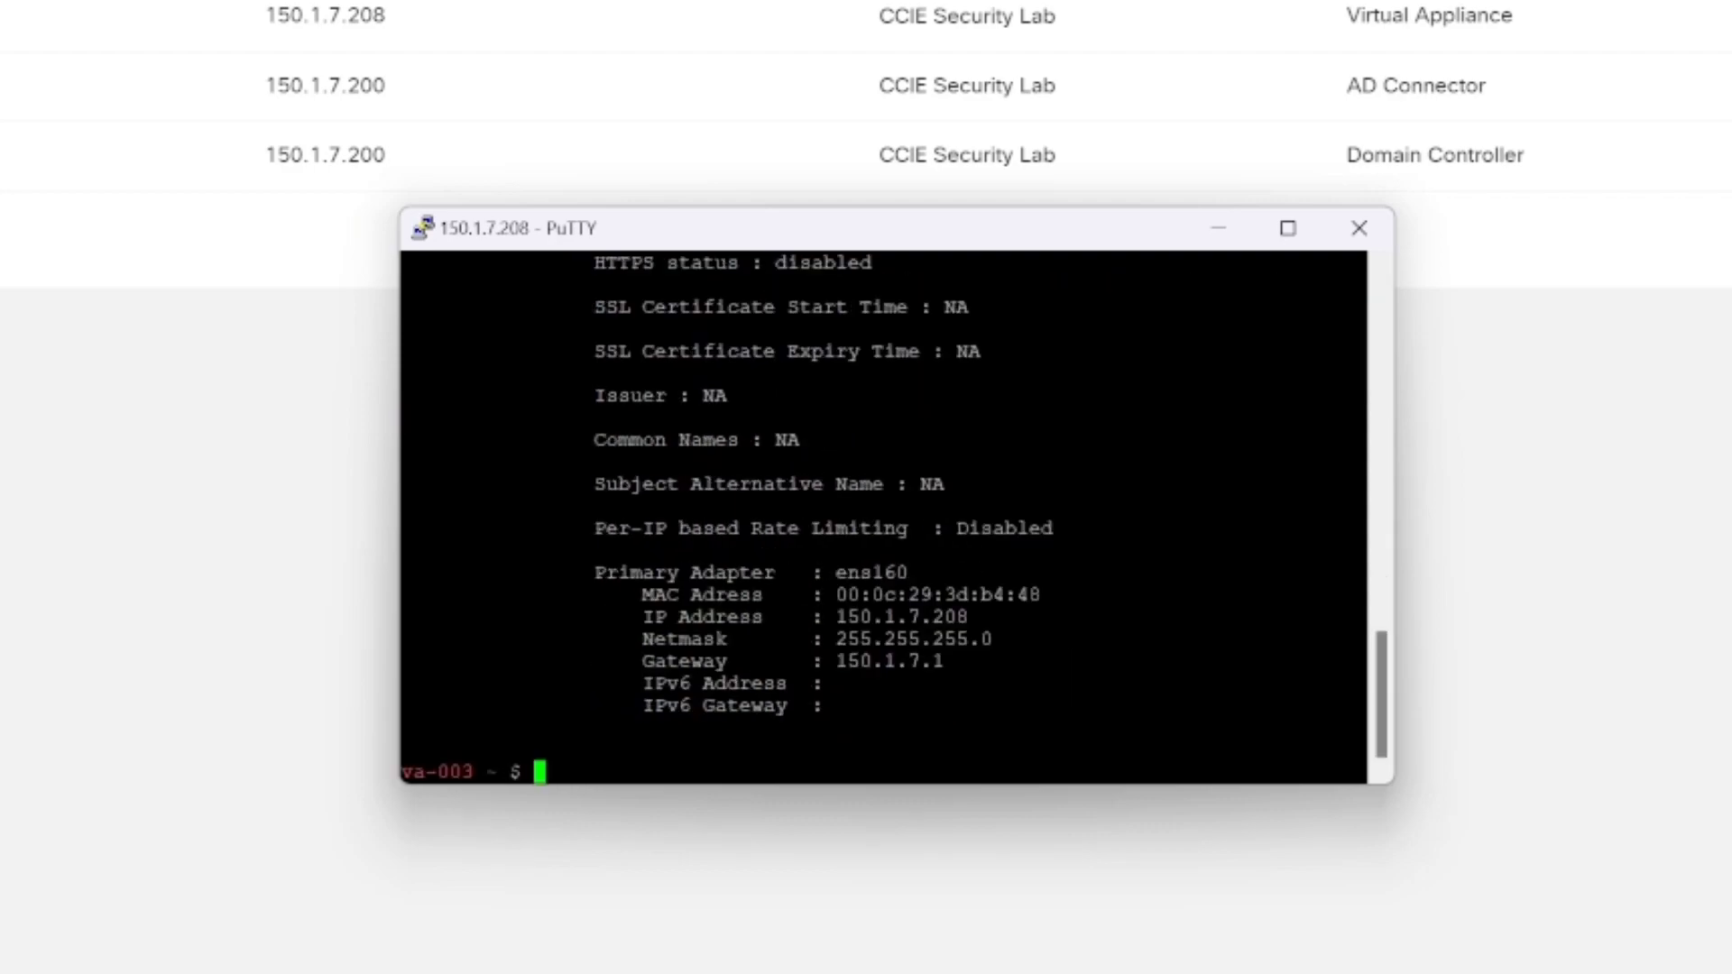
- Run 'config va status' and highlight the AD Connector Active (green) and Umbrella DNS server lines
{"action": "type", "text": "show"}
{"action": "key", "text": "BackSpace"}
{"action": "key", "text": "BackSpace"}
{"action": "key", "text": "BackSpace"}
{"action": "key", "text": "BackSpace"}
{"action": "key", "text": "BackSpace"}
{"action": "type", "text": "config va status"}
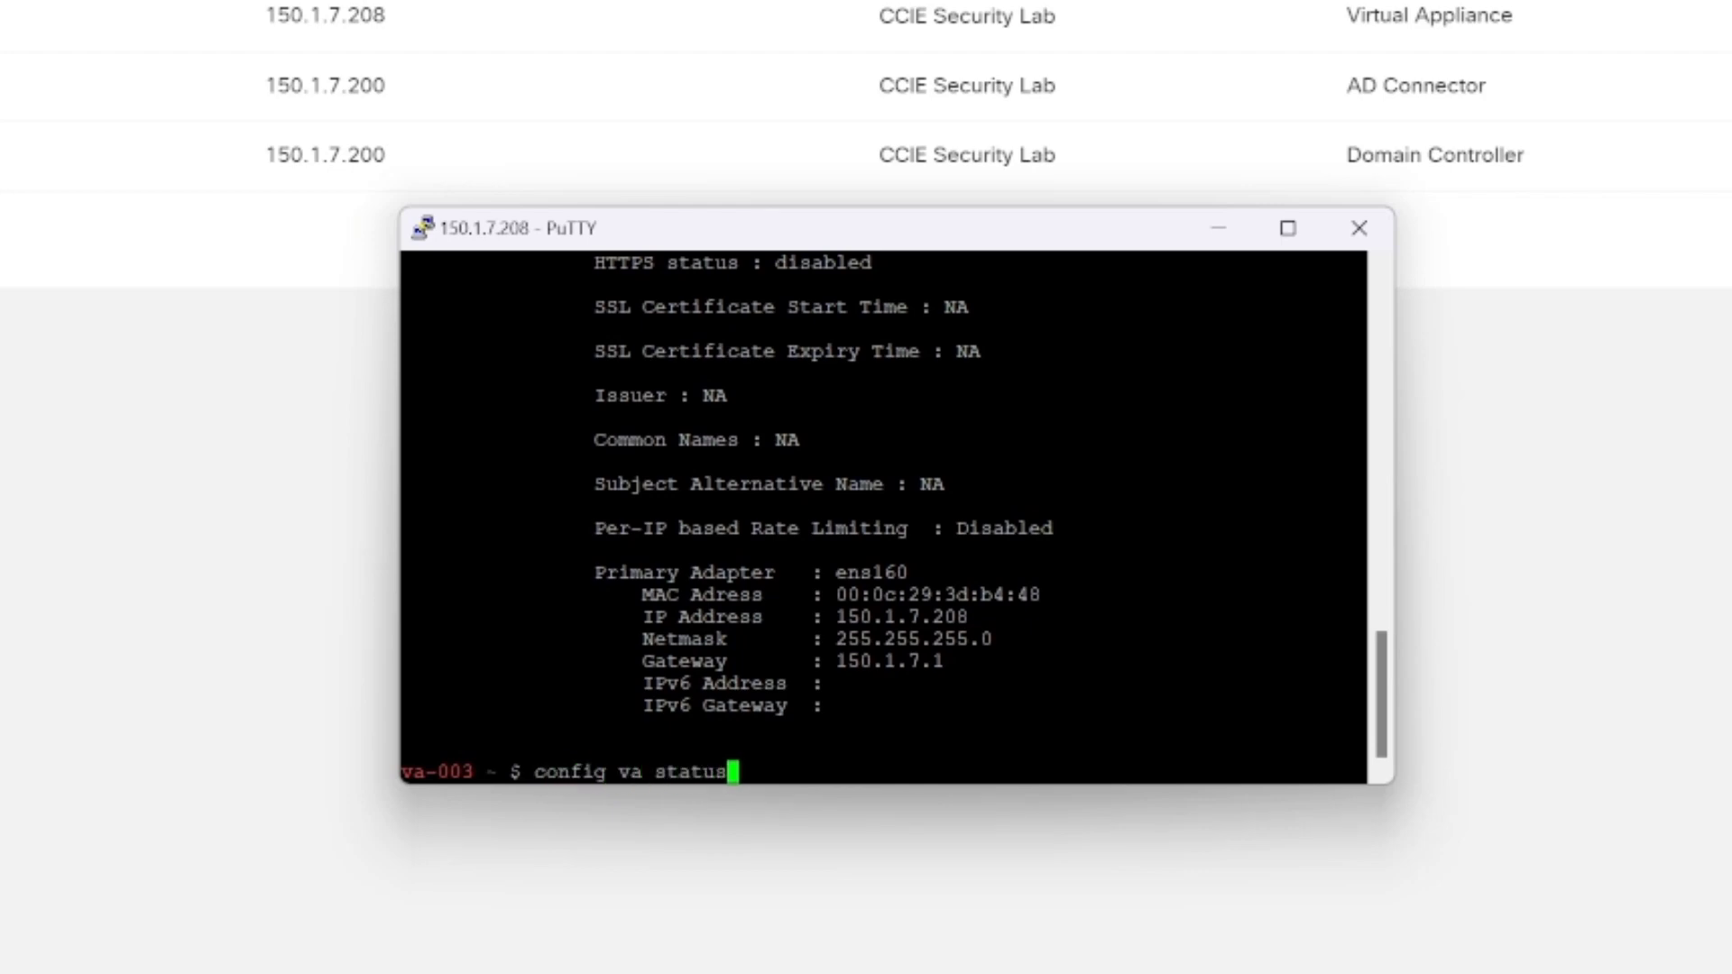
{"action": "key", "text": "Return"}
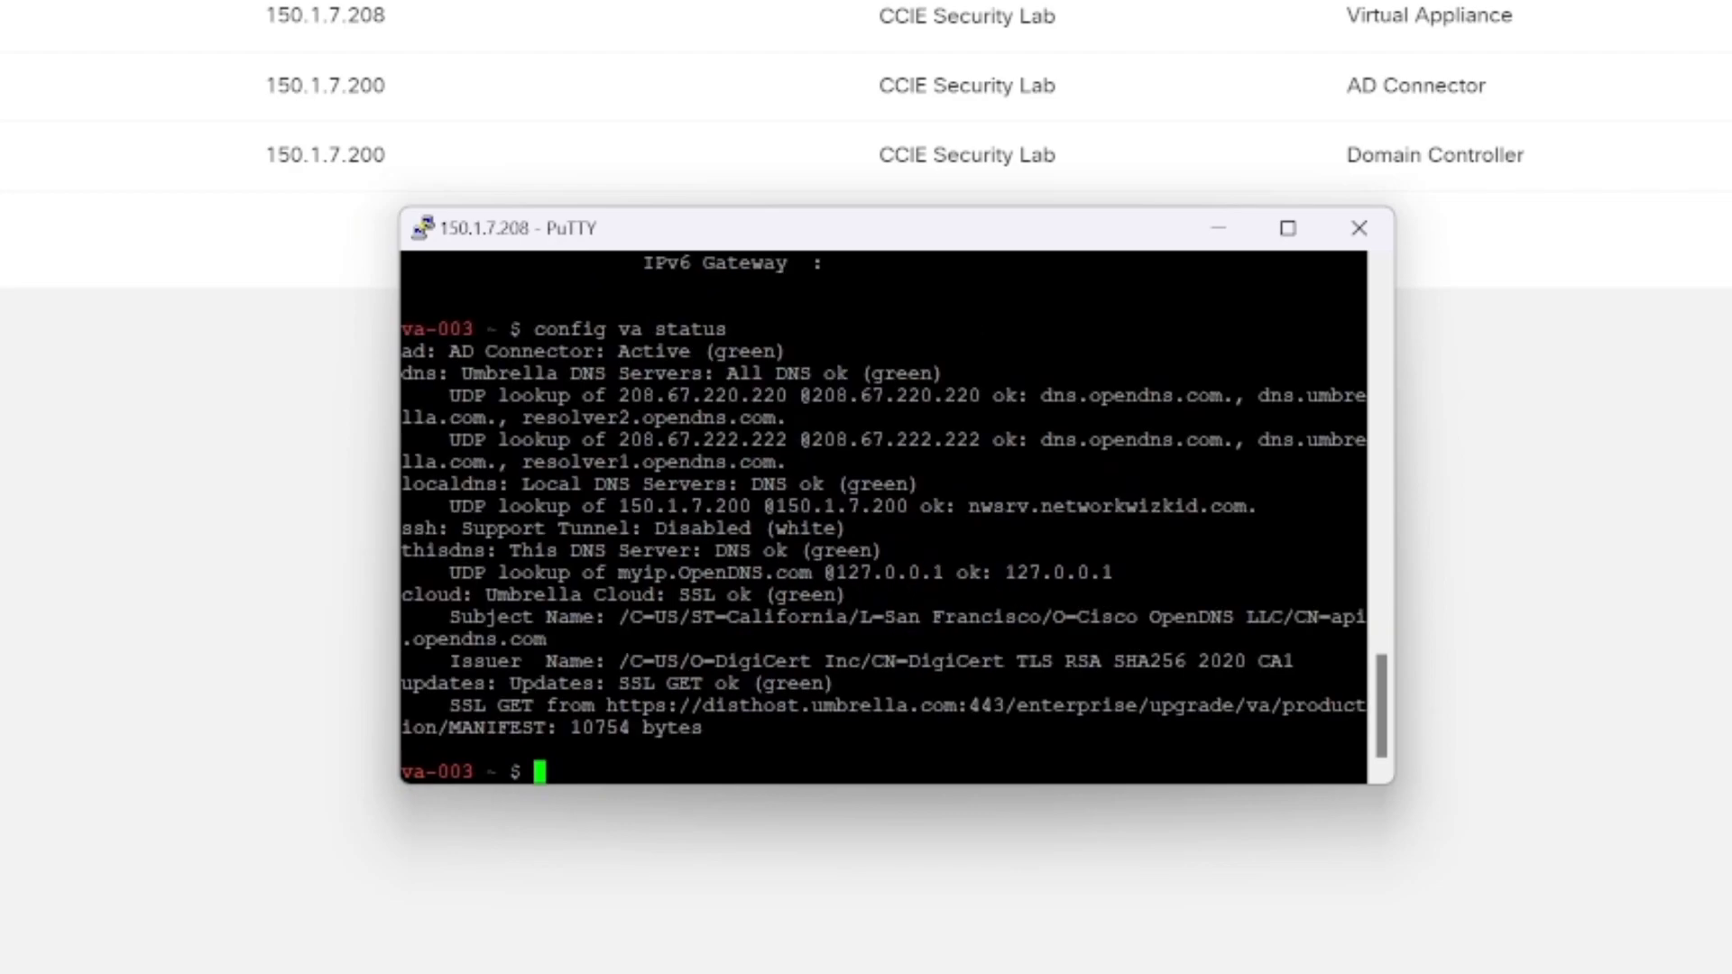
{"action": "left_click_drag", "start_coordinate": [402, 351], "coordinate": [783, 351]}
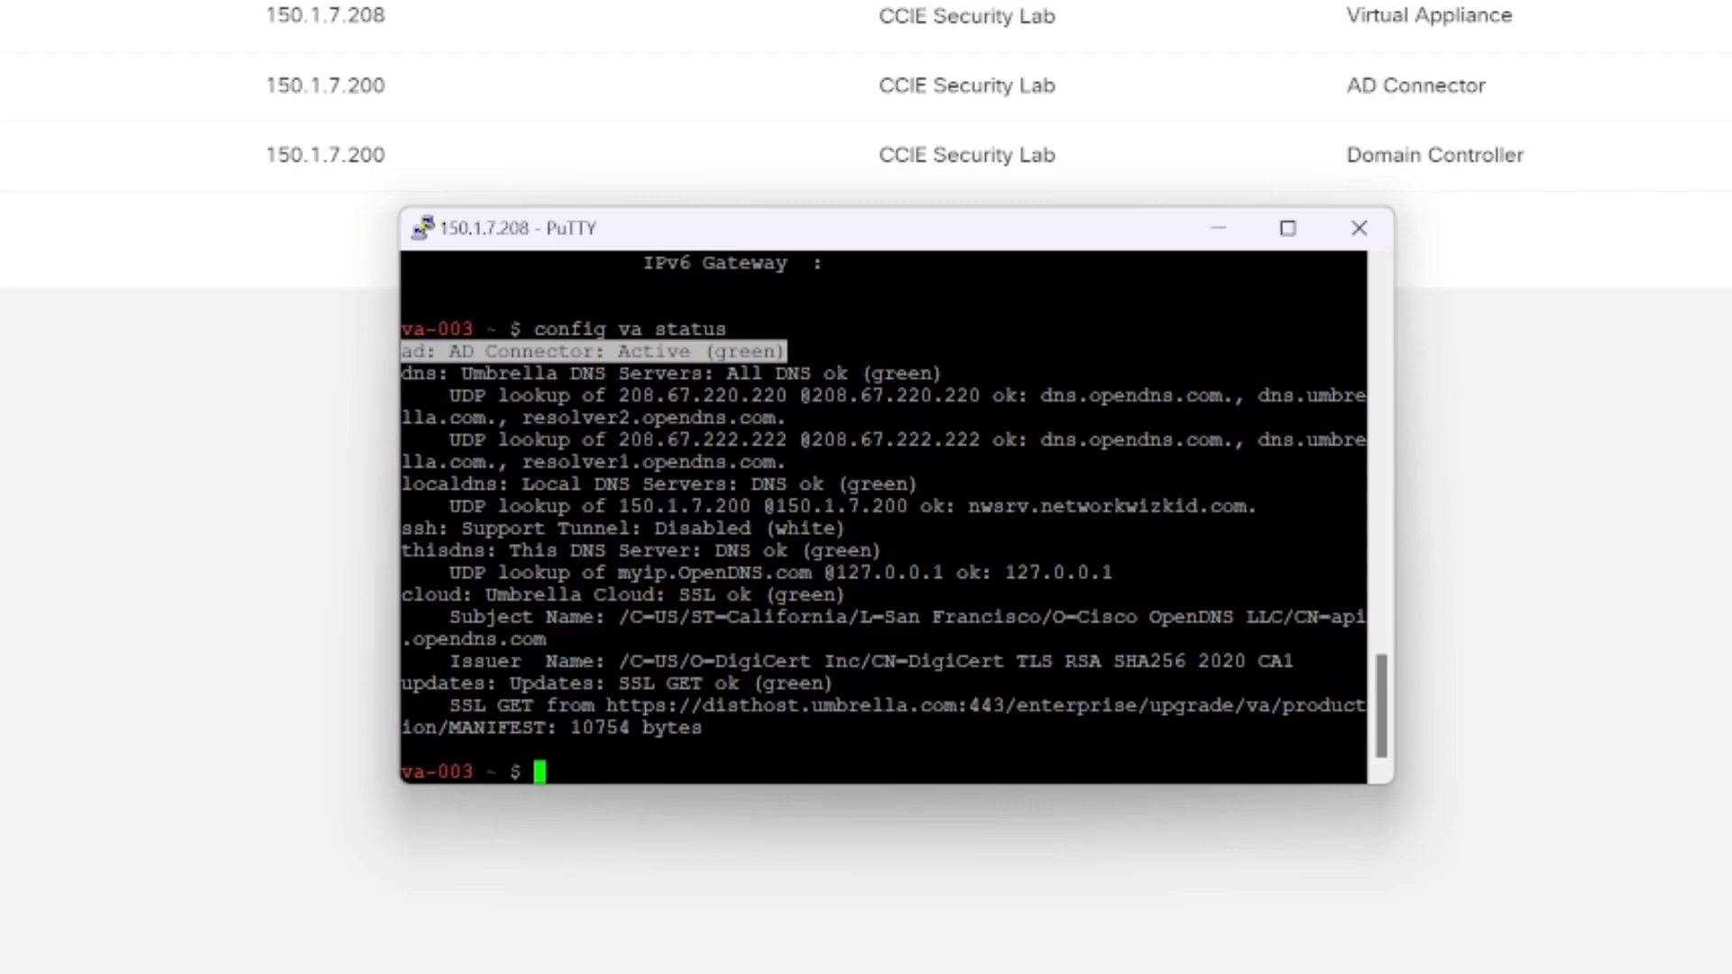
{"action": "left_click_drag", "start_coordinate": [727, 373], "coordinate": [917, 483]}
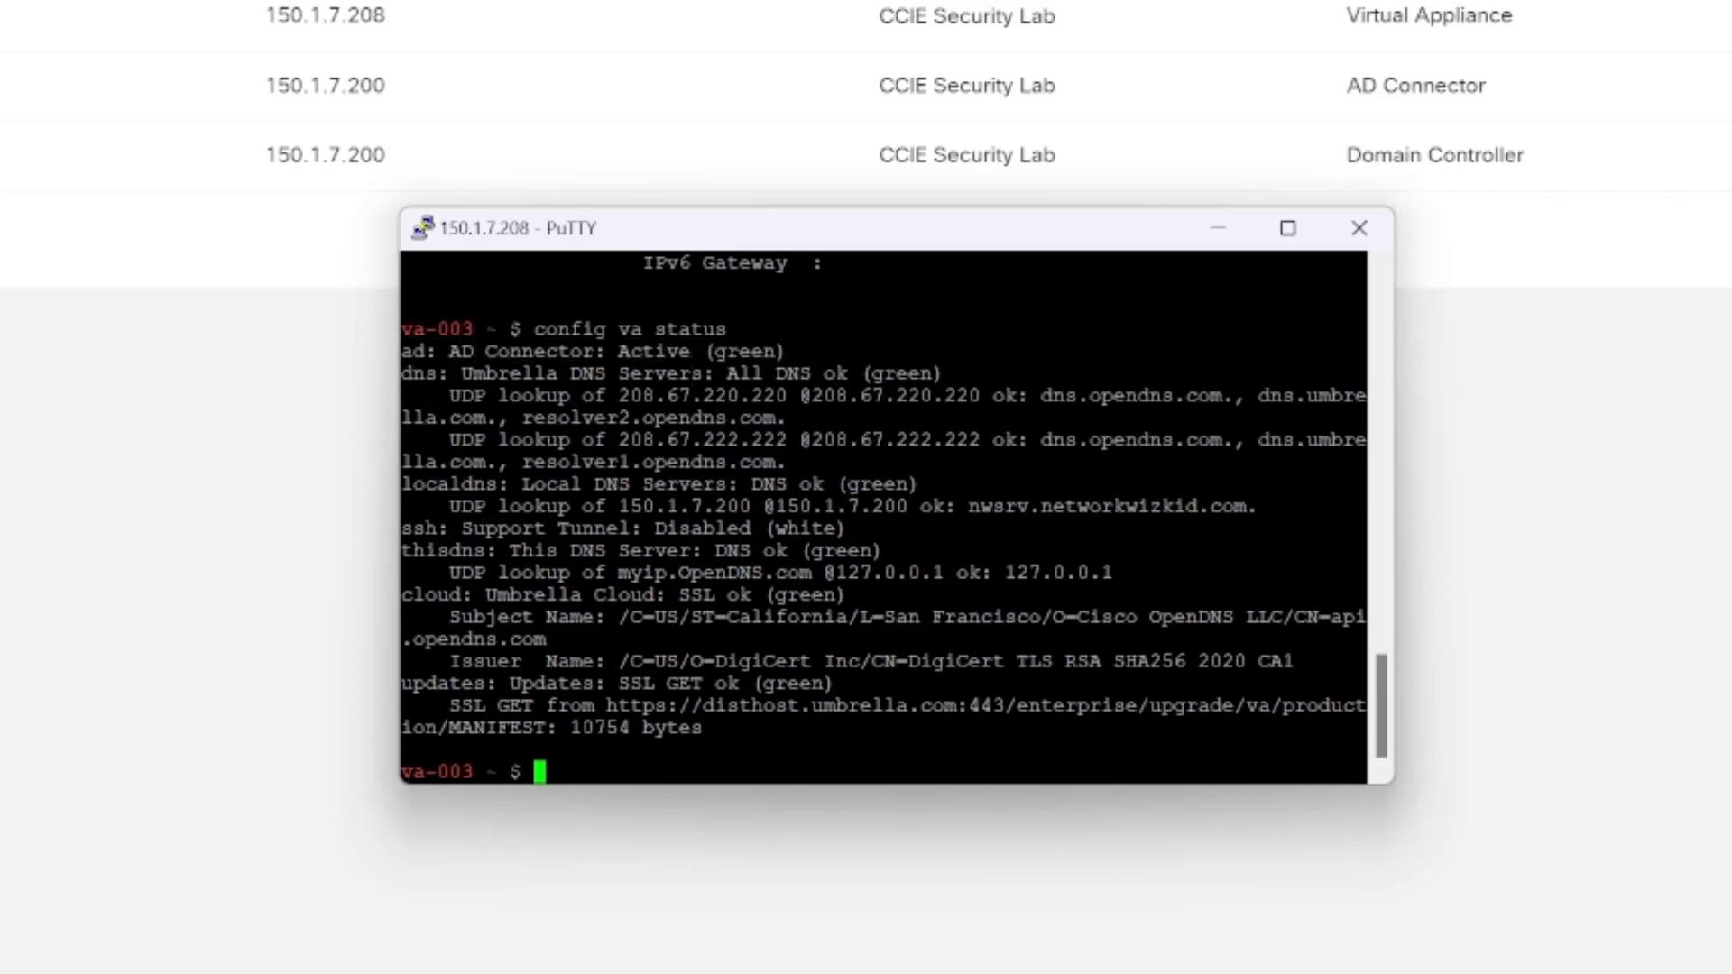